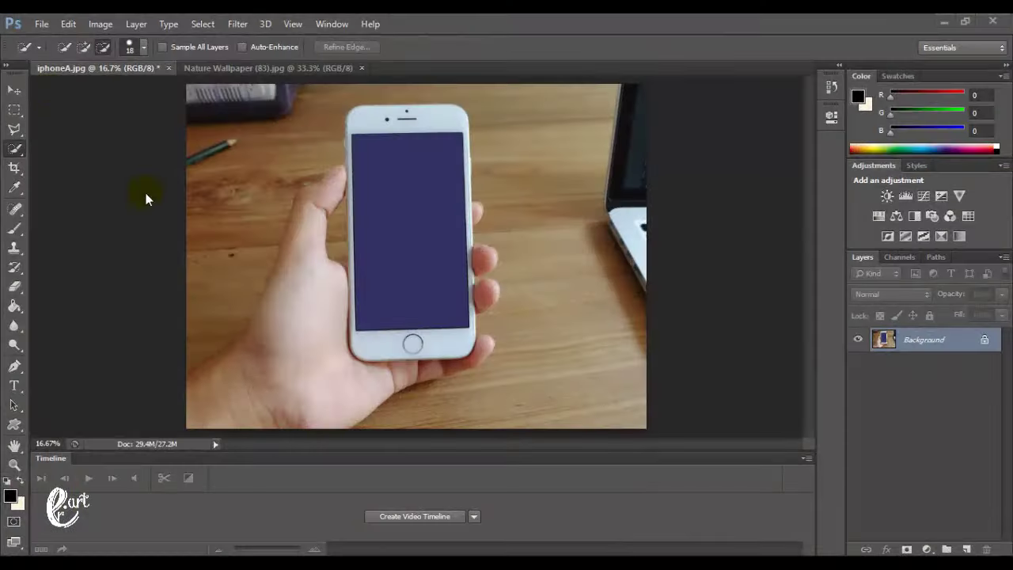
Bring up a new 1280 × 720 px, 72 ppi, RGB, white-background document with iphoneA.jpg open
left_click(38, 24)
key("Escape")
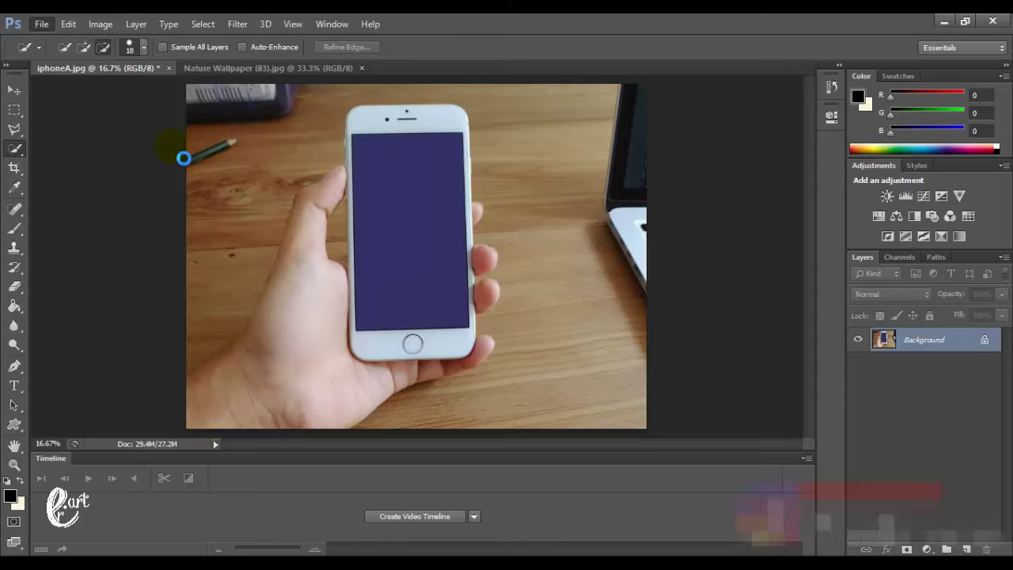
key("ctrl+n")
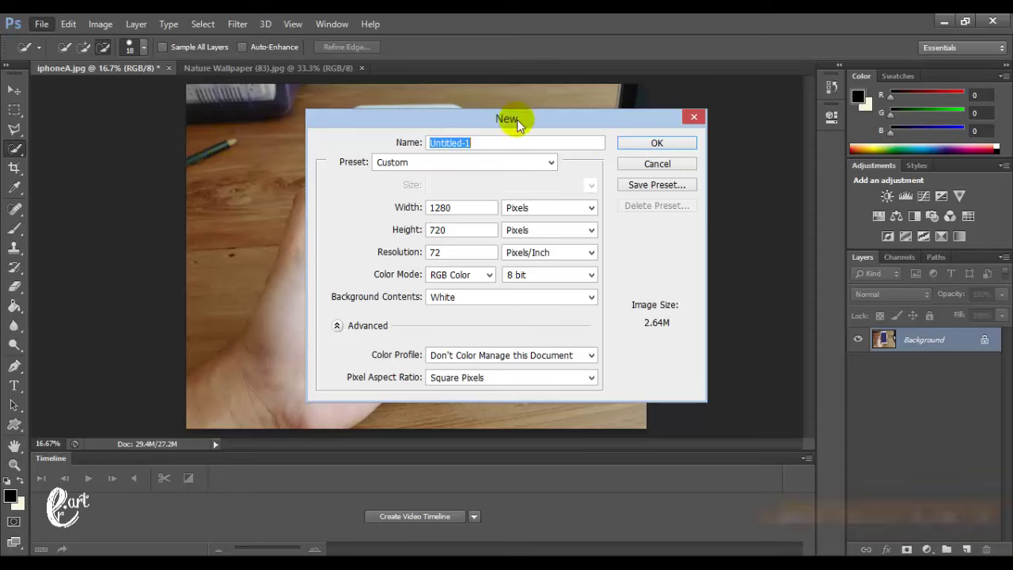
Create the 1280 × 720 document and clear all its guides
left_click(654, 141)
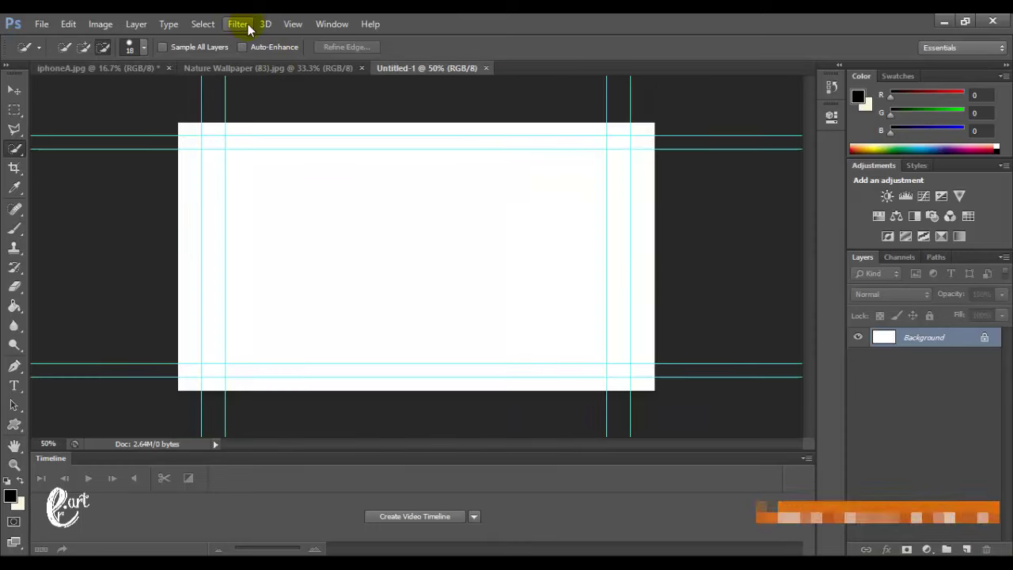
left_click(291, 24)
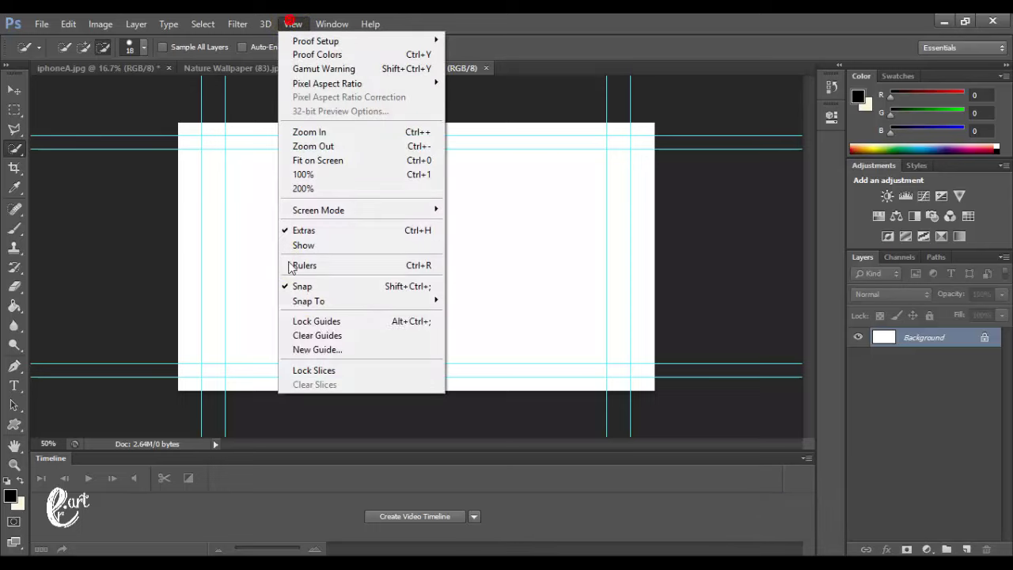
left_click(356, 336)
Copy the phone photo into Untitled-1 as Layer 1 and close iphoneA.jpg without saving
left_click(91, 68)
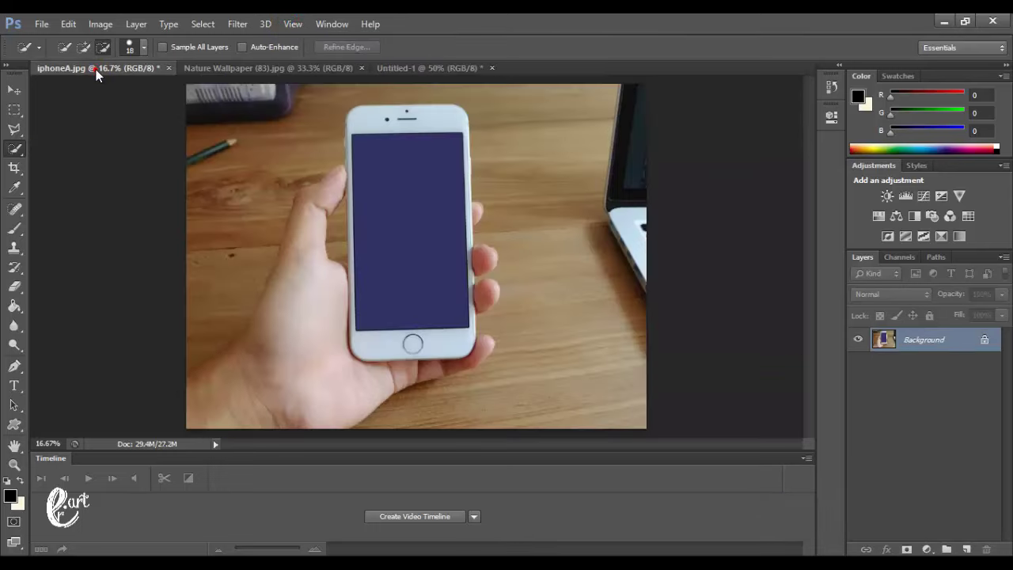
right_click(84, 65)
left_click(205, 127)
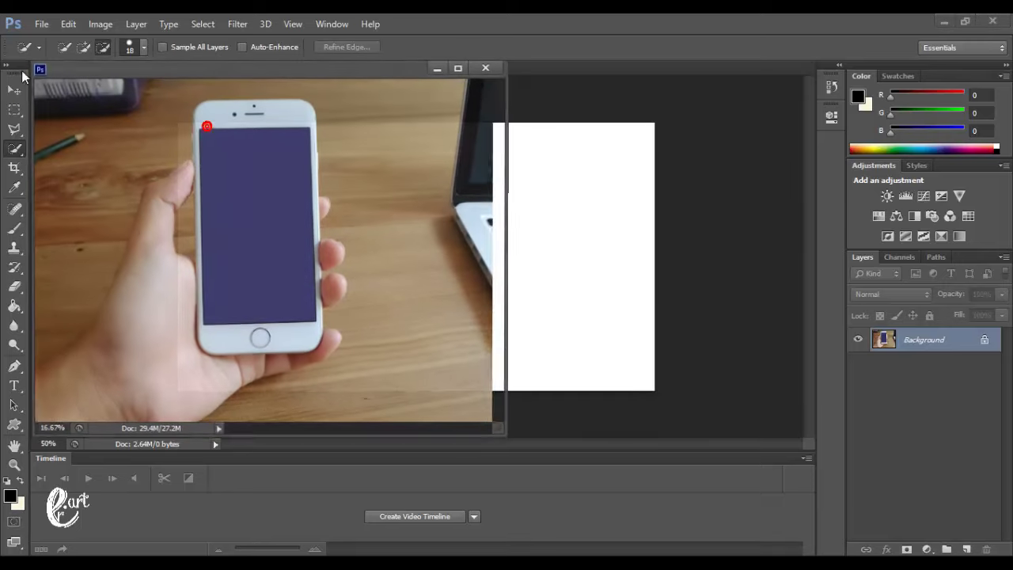
left_click(13, 89)
left_click_drag(260, 188, 552, 217)
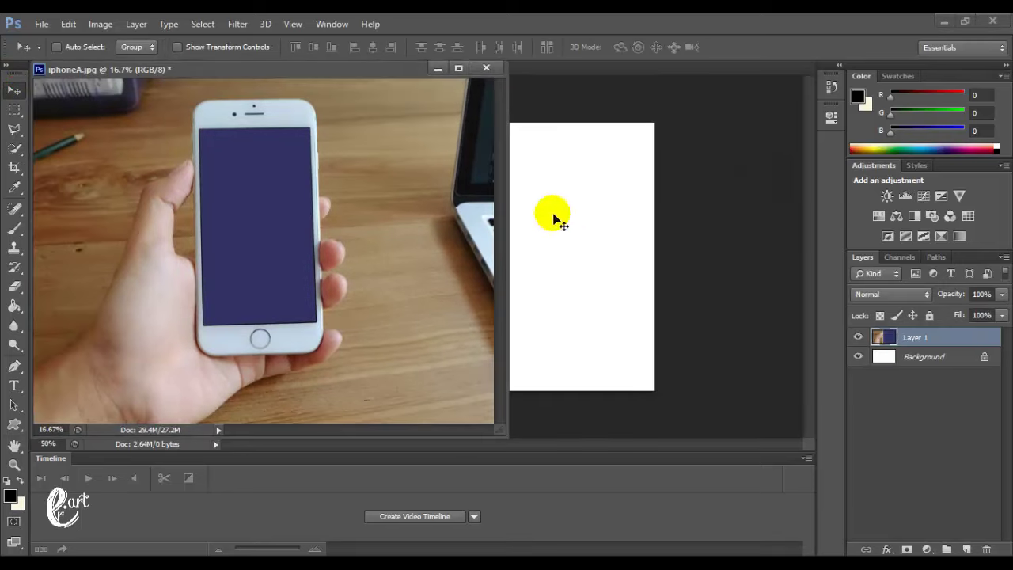
left_click(486, 68)
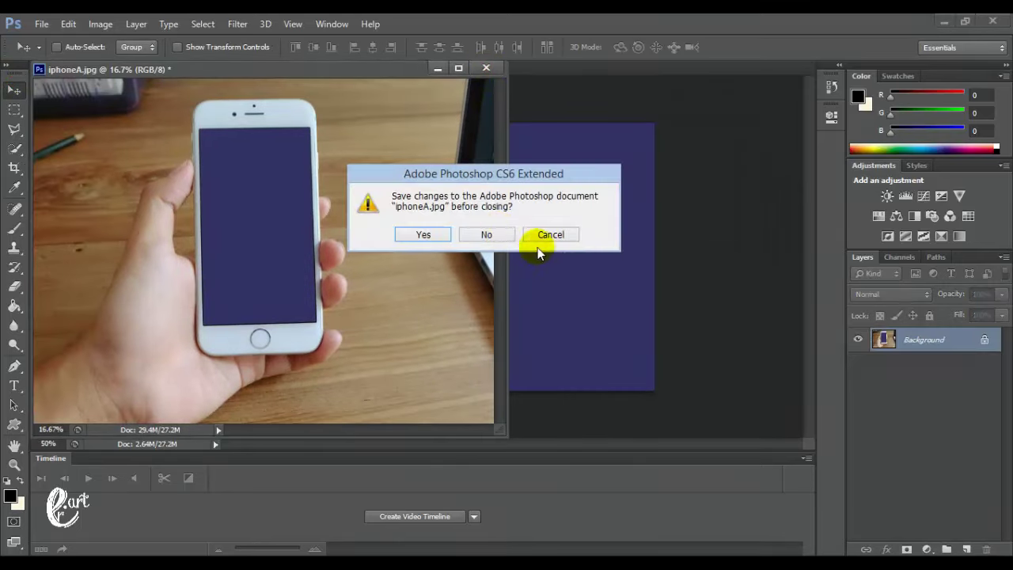
left_click(500, 229)
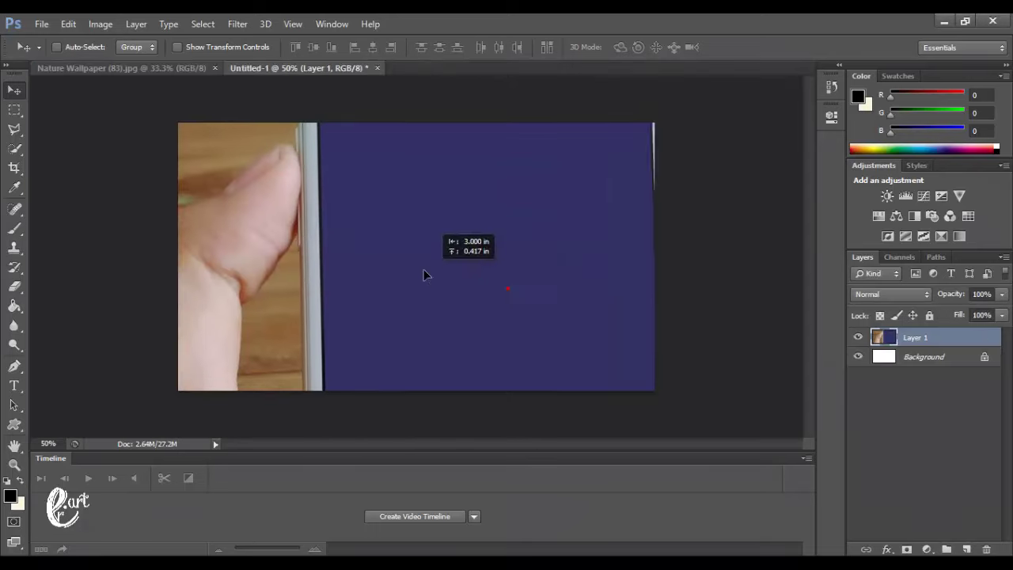
Free-transform Layer 1 down to about 36.86% to fit the 1280×720 canvas, then zoom in
key("ctrl+t")
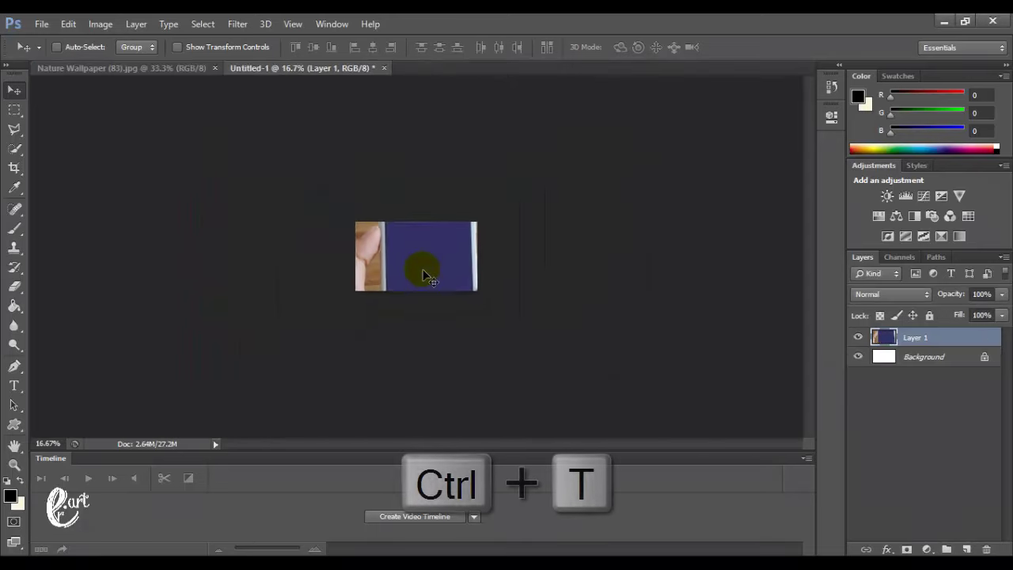
left_click_drag(590, 413, 467, 318)
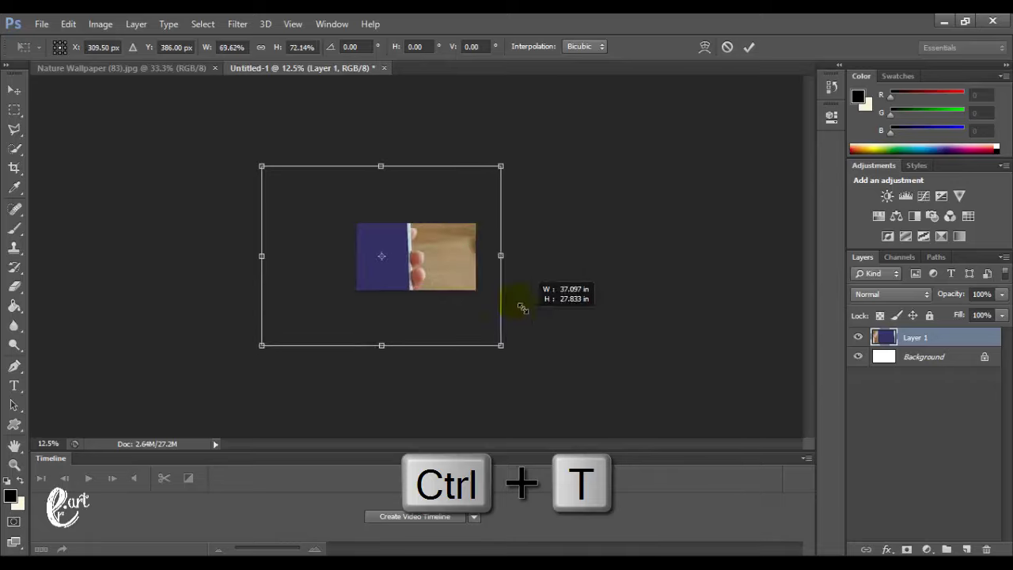
left_click_drag(275, 170, 342, 221)
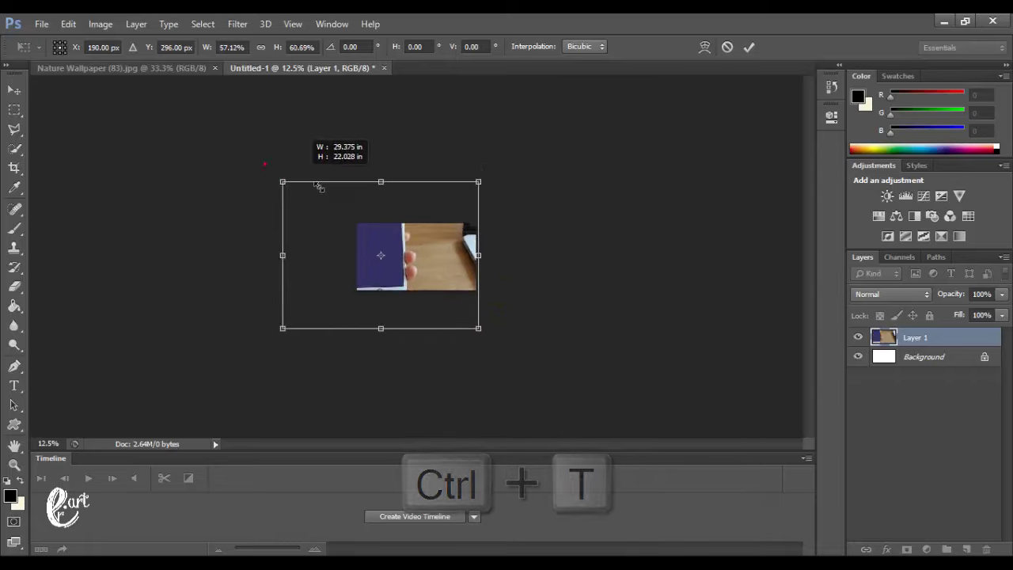
left_click_drag(340, 329, 356, 307)
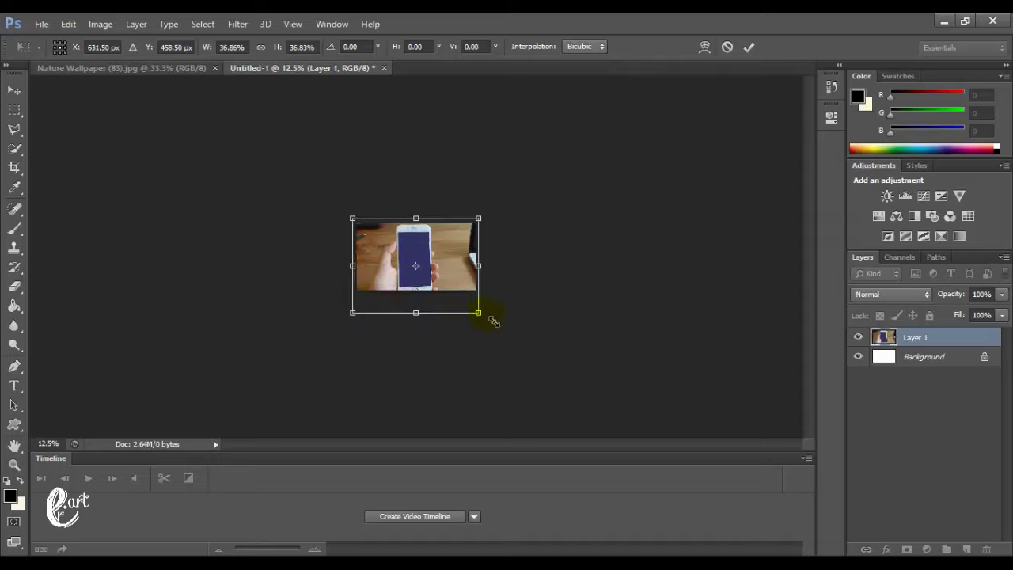
left_click(14, 90)
key("Return")
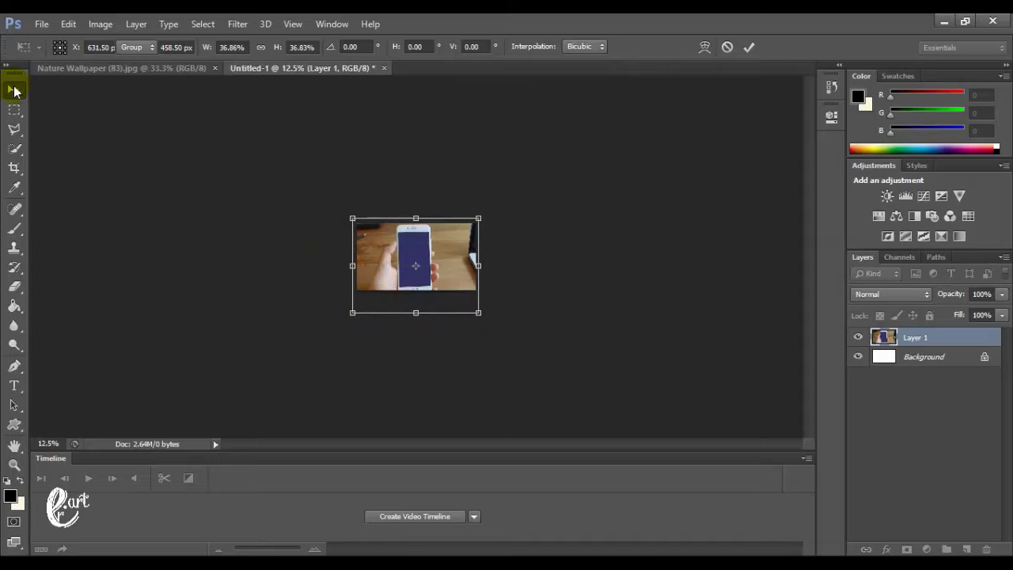
key("ctrl+plus")
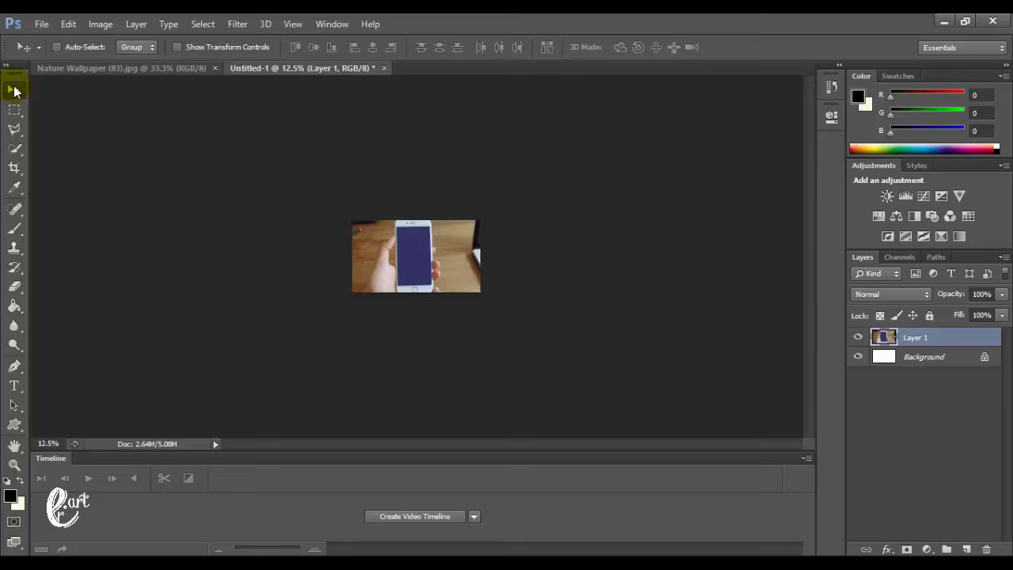
key("ctrl+plus")
key("ctrl+plus")
key("ctrl+plus")
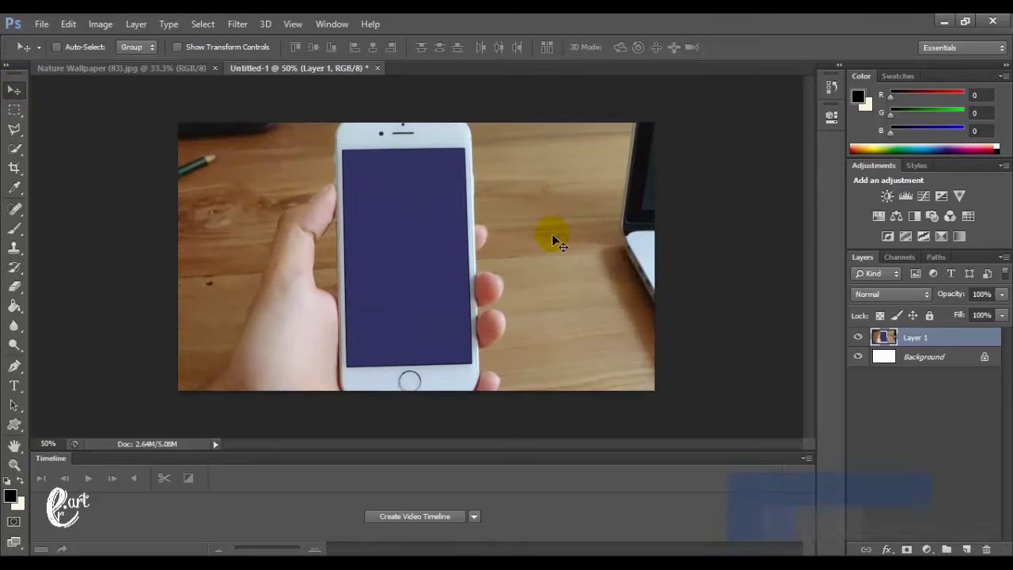
Set up the Quick Selection tool in Add mode with a 20 px brush
left_click(15, 148)
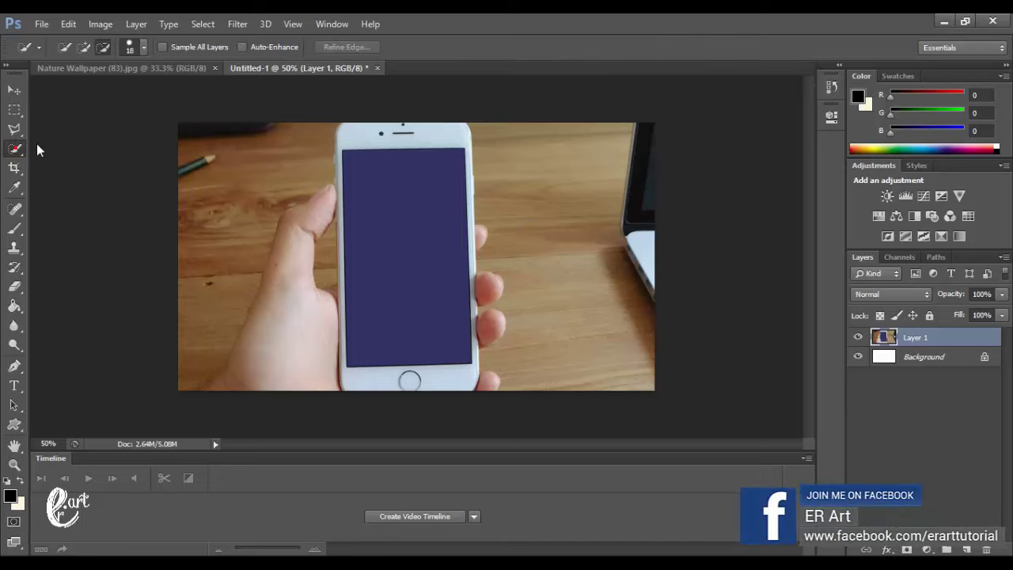
left_click(84, 47)
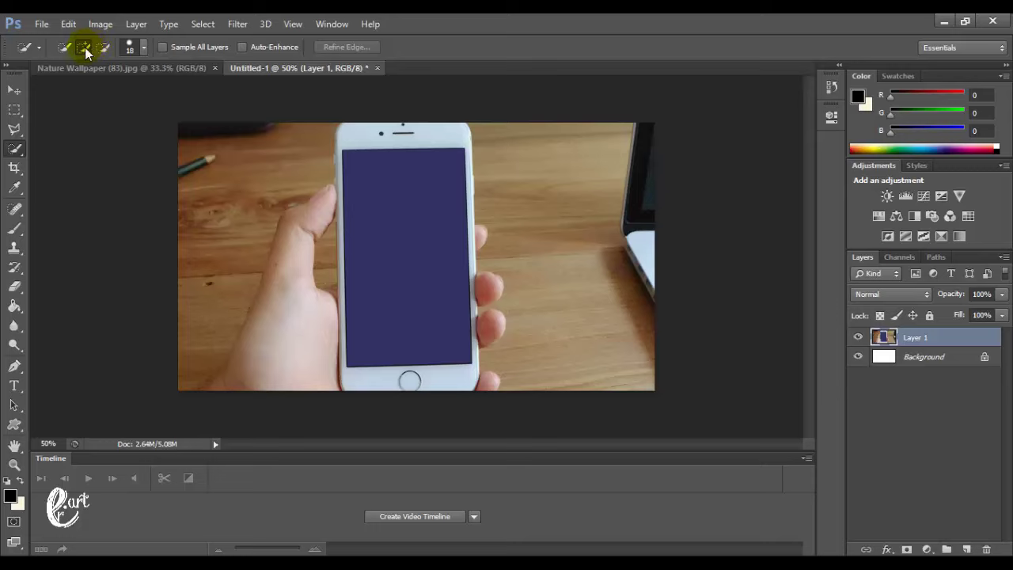
left_click(141, 47)
left_click(182, 74)
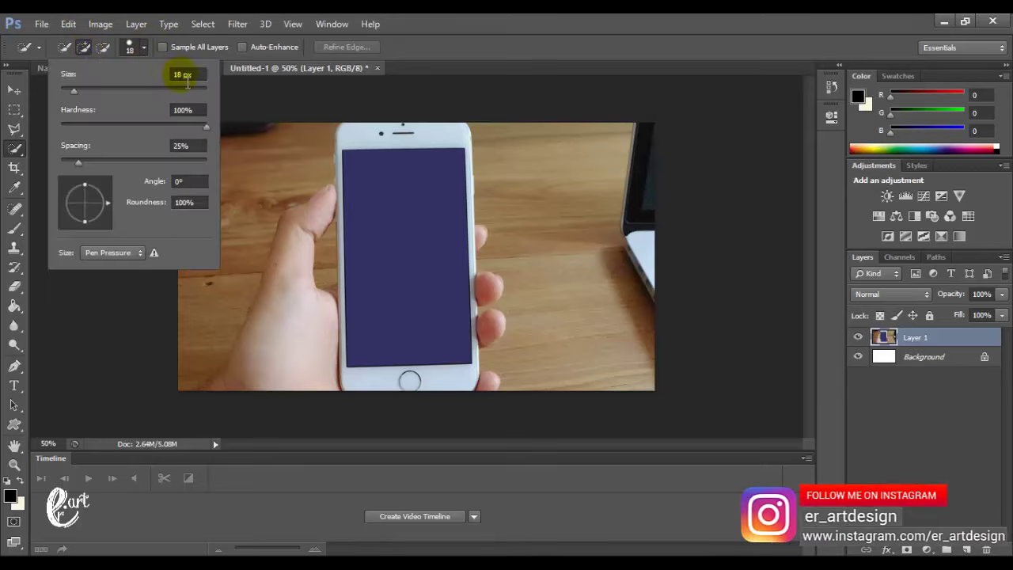
left_click_drag(187, 78, 146, 81)
type("20")
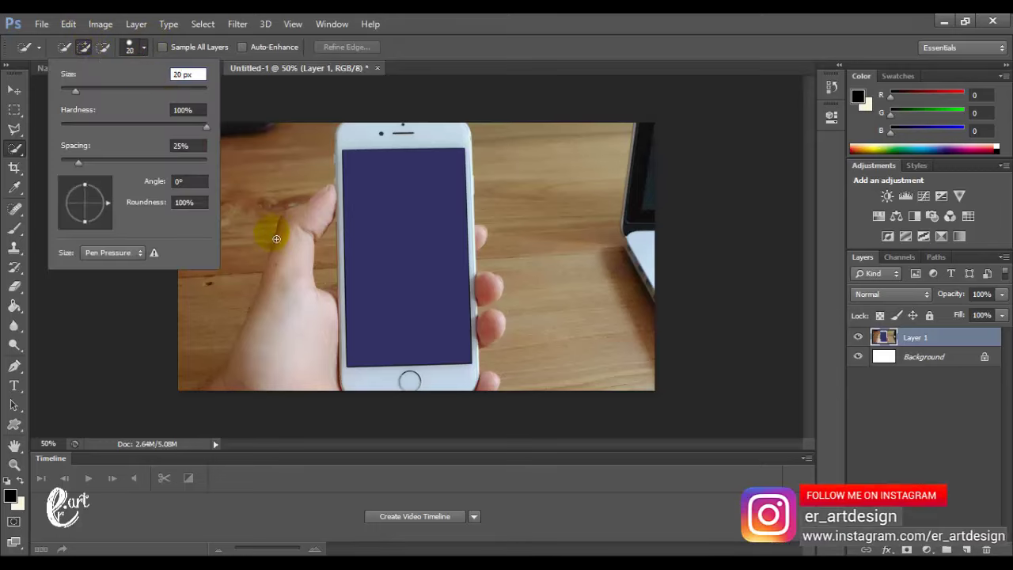
left_click(276, 238)
Select the hand, phone screen, white phone body, fingertips and top bezel
mouse_move(290, 335)
left_mouse_down()
mouse_move(300, 245)
mouse_move(279, 203)
left_mouse_up()
left_click(371, 299)
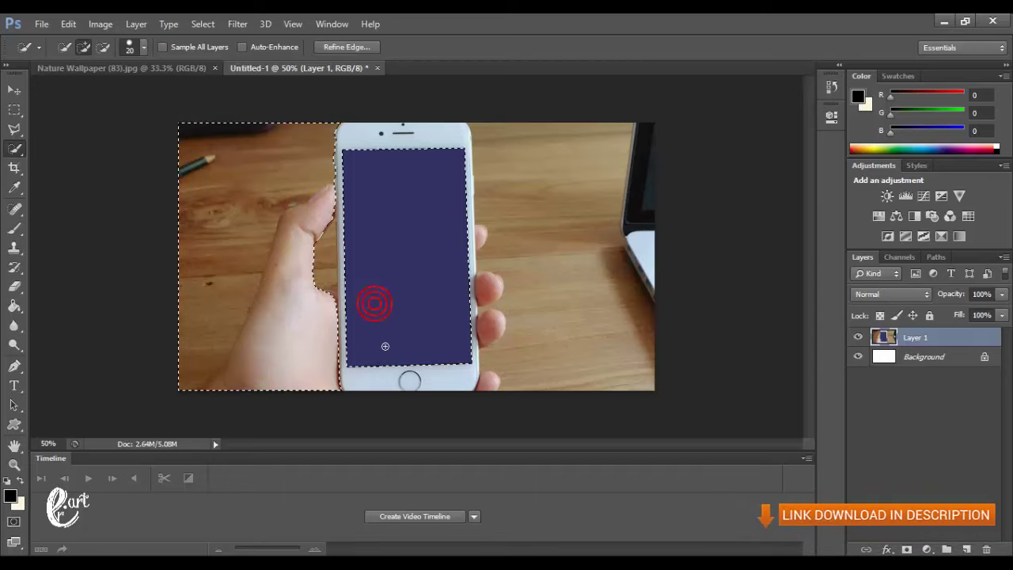
mouse_move(384, 346)
left_mouse_down()
mouse_move(483, 385)
mouse_move(475, 339)
left_mouse_up()
left_click(488, 324)
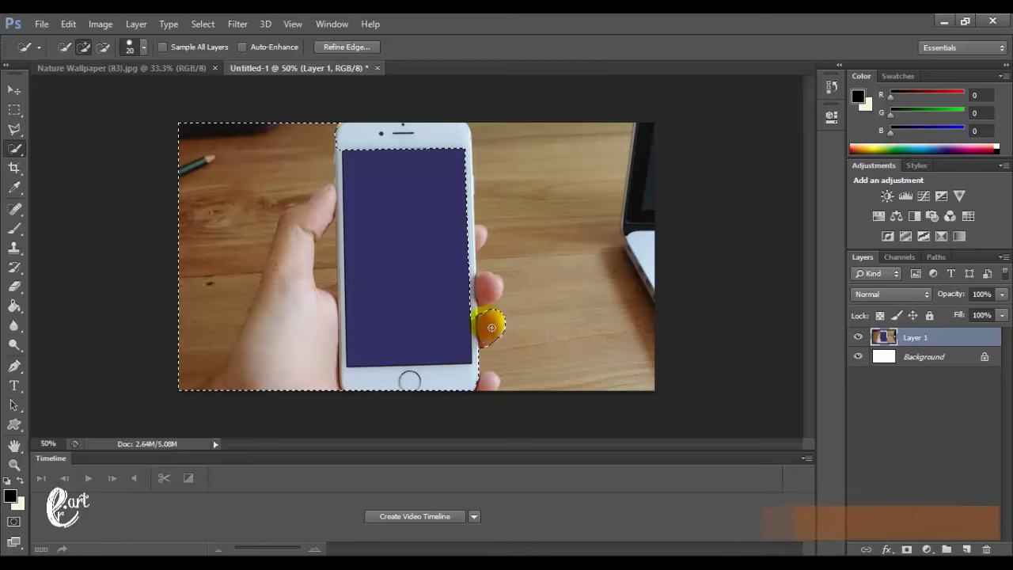
left_click(485, 286)
left_click(479, 235)
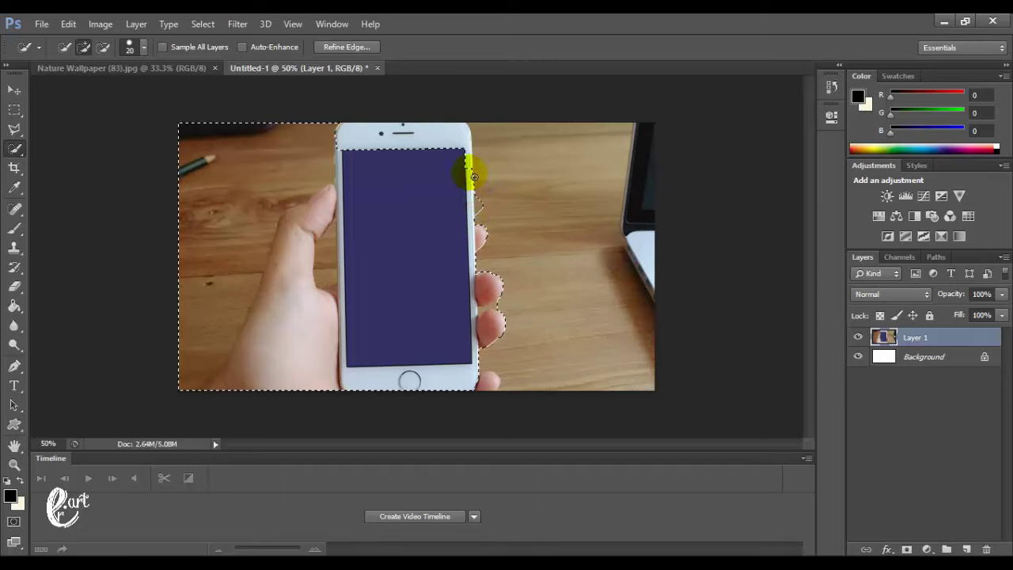
left_click_drag(470, 150, 429, 129)
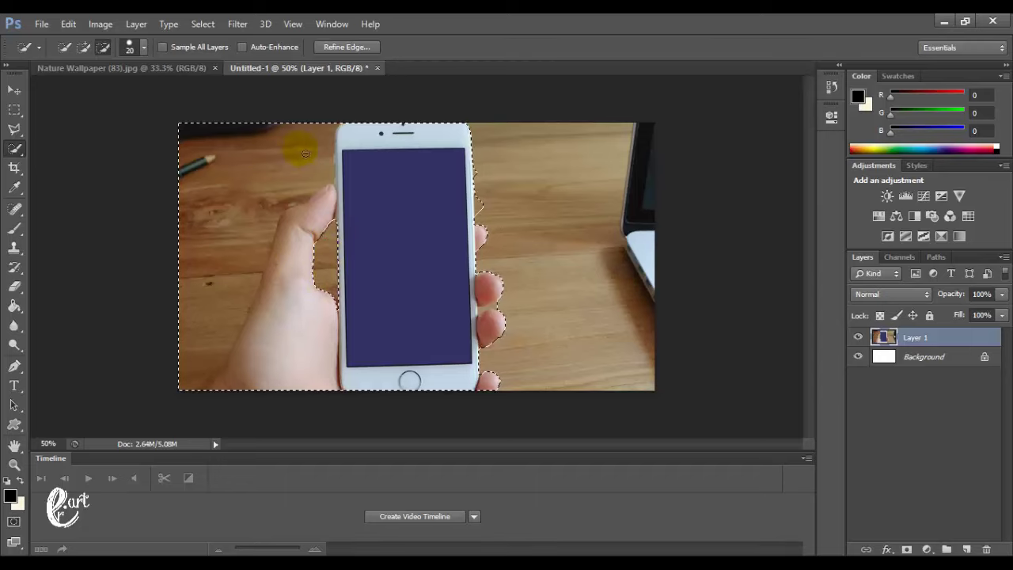
Subtract the left wooden desk area from the hand-and-phone selection
left_click_drag(250, 212, 240, 234)
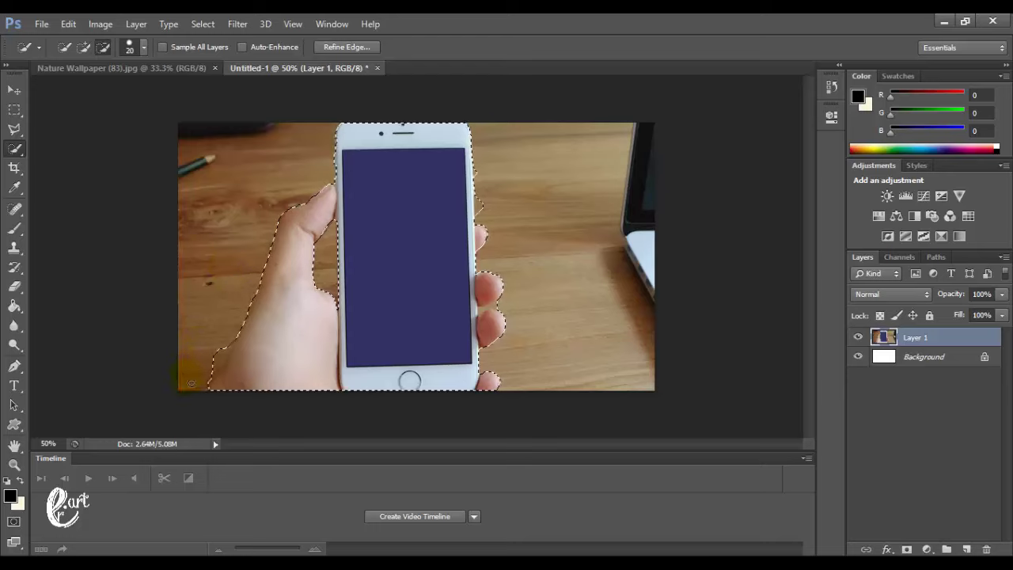
left_click_drag(194, 382, 199, 373)
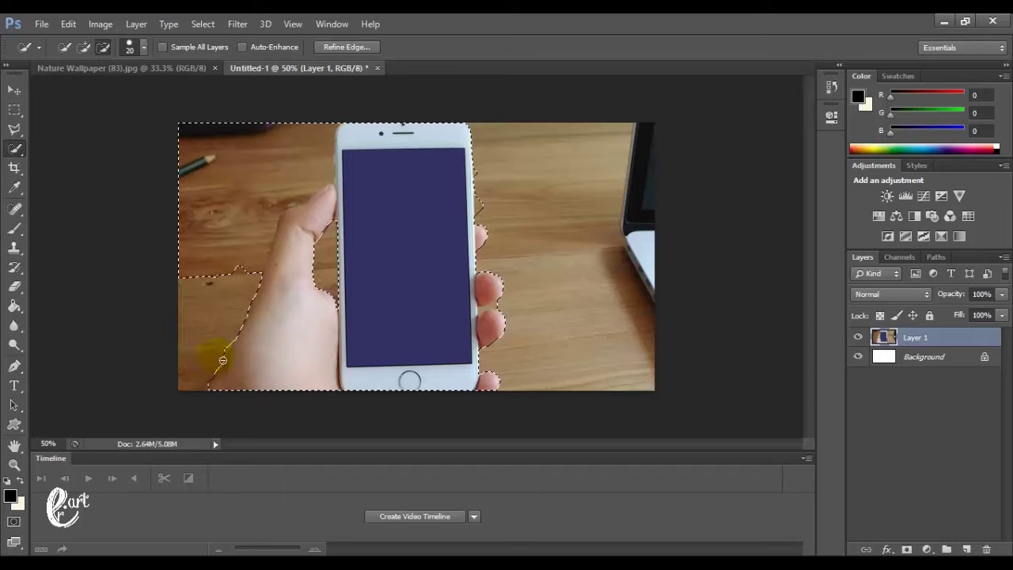
mouse_move(260, 198)
left_mouse_down()
mouse_move(289, 163)
mouse_move(350, 163)
mouse_move(449, 189)
left_mouse_up()
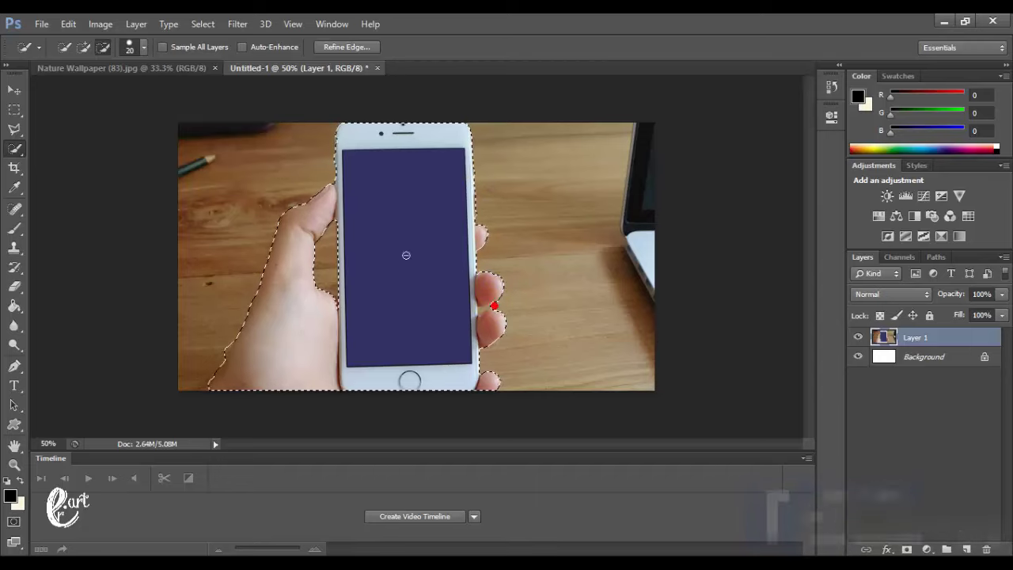
left_click(144, 49)
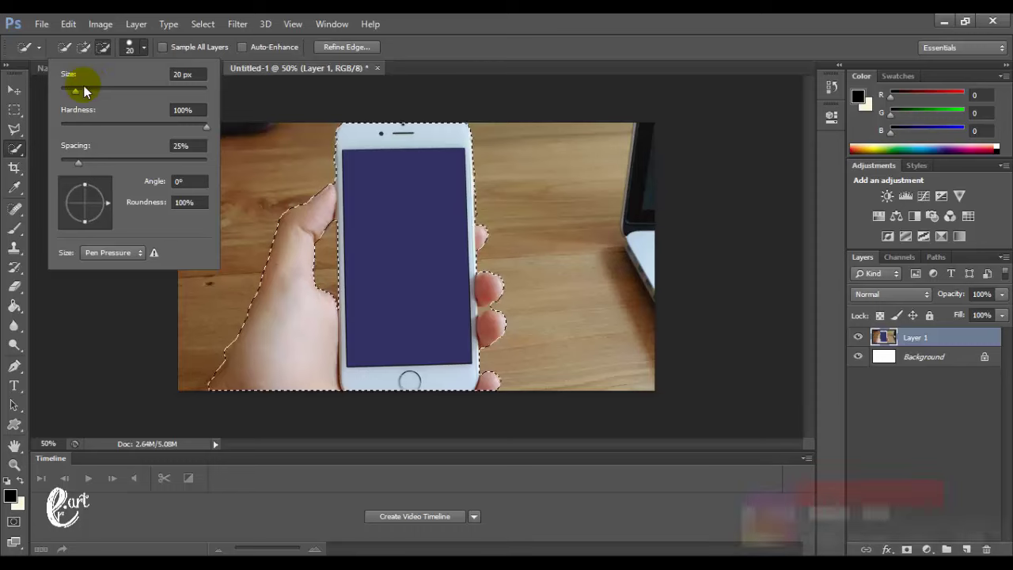
Trim the desk between the fingers with a 9 px brush, then add a layer mask to Layer 1
left_click_drag(72, 92, 69, 94)
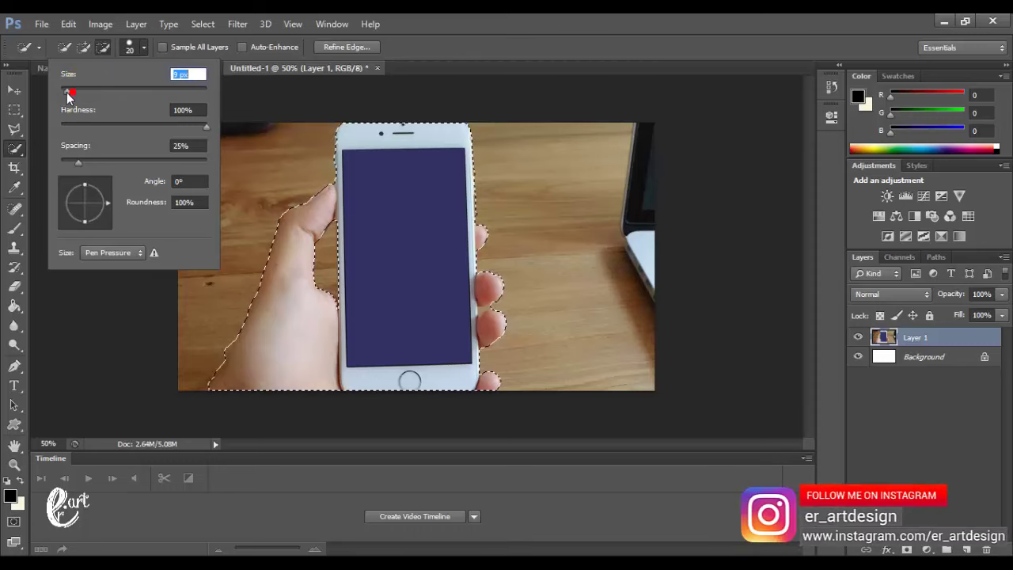
key("Return")
key("ctrl+plus")
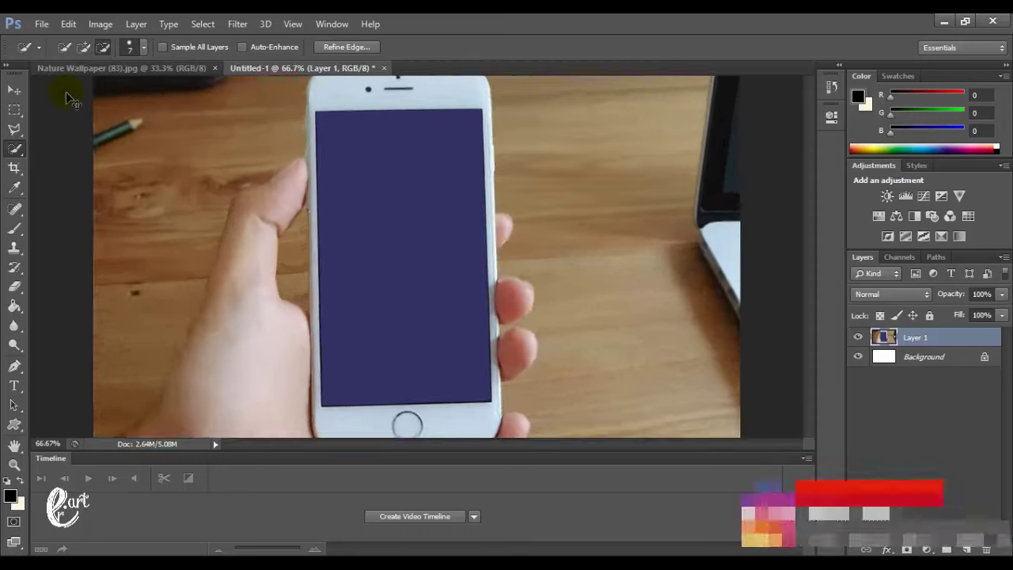
key("ctrl+plus")
left_click_drag(576, 323, 571, 357)
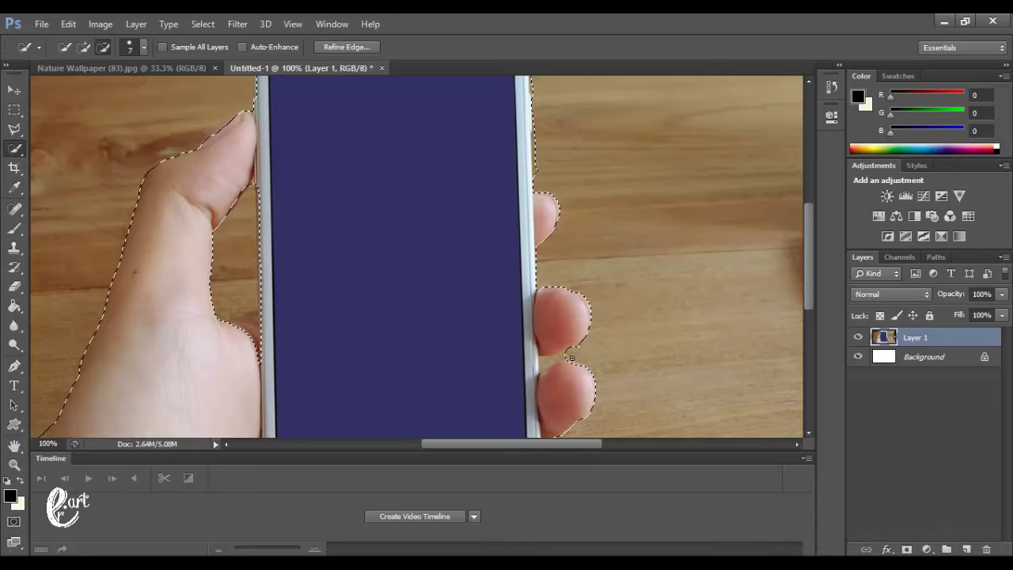
left_click(468, 351)
key("ctrl+z")
key("ctrl+minus")
key("ctrl+minus")
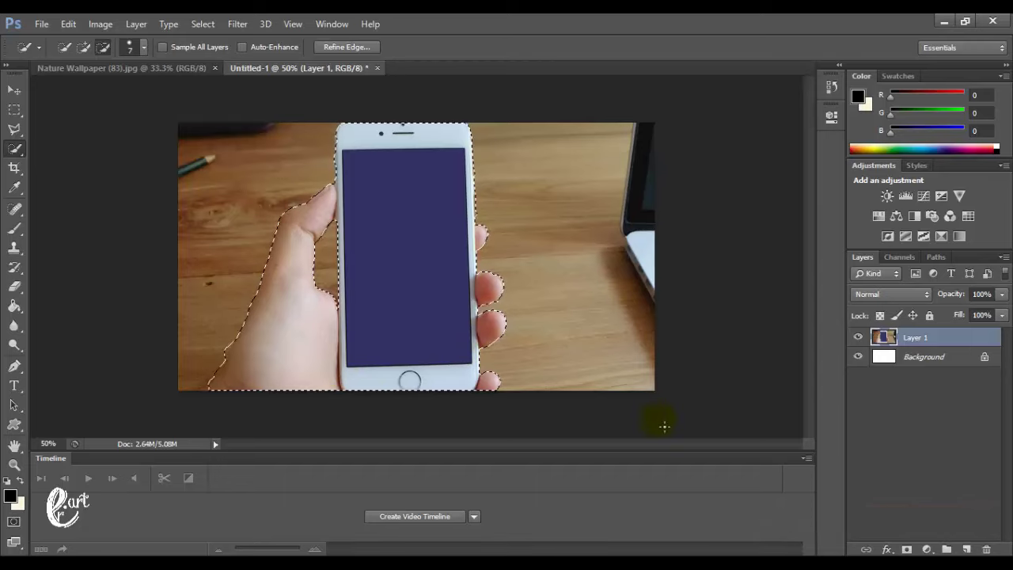
left_click(906, 548)
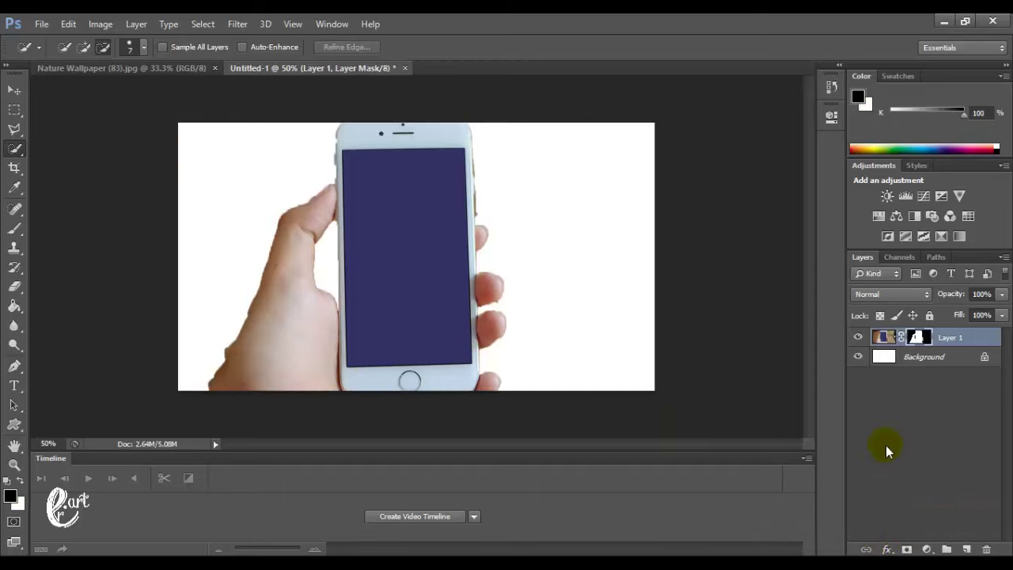
Delete the phone's dark blue screen pixels on Layer 1, leaving it white, and deselect
left_click(886, 337)
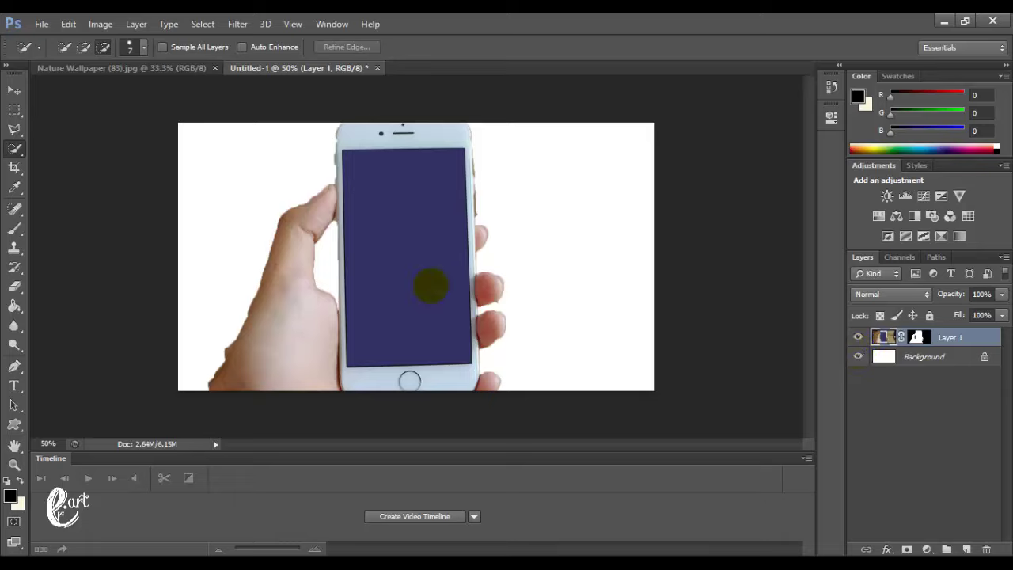
left_click(414, 273)
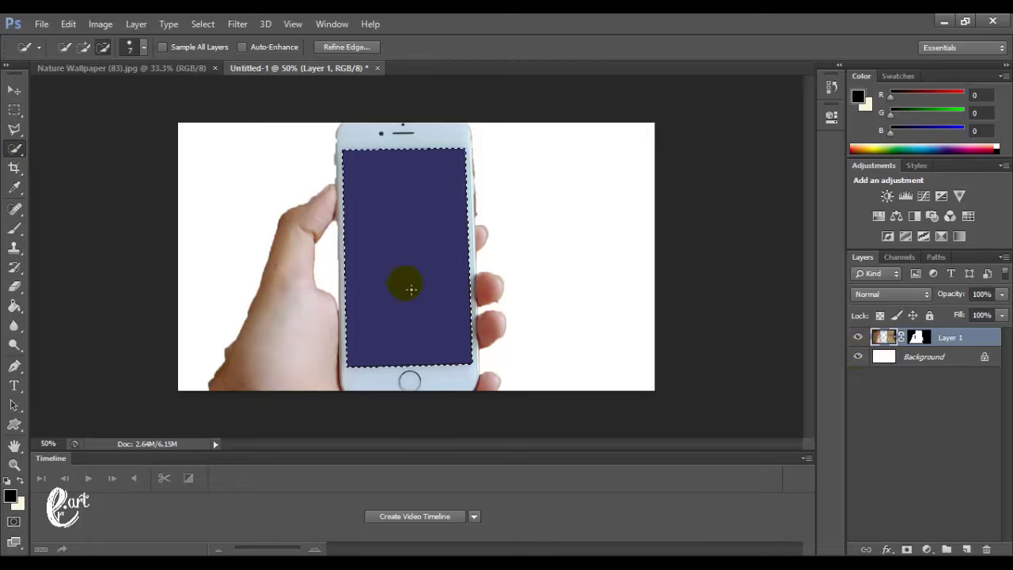
key("Delete")
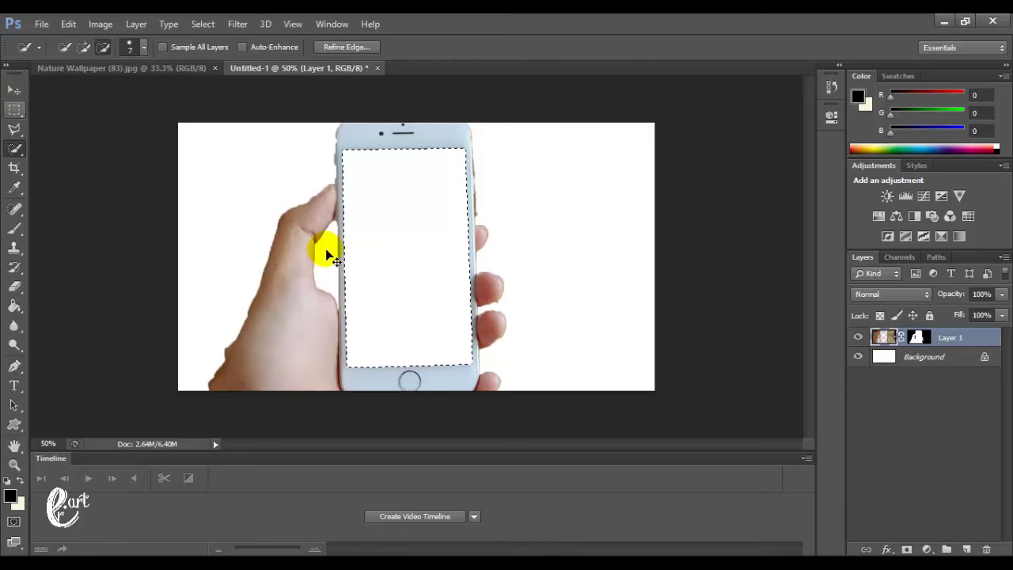
key("ctrl+d")
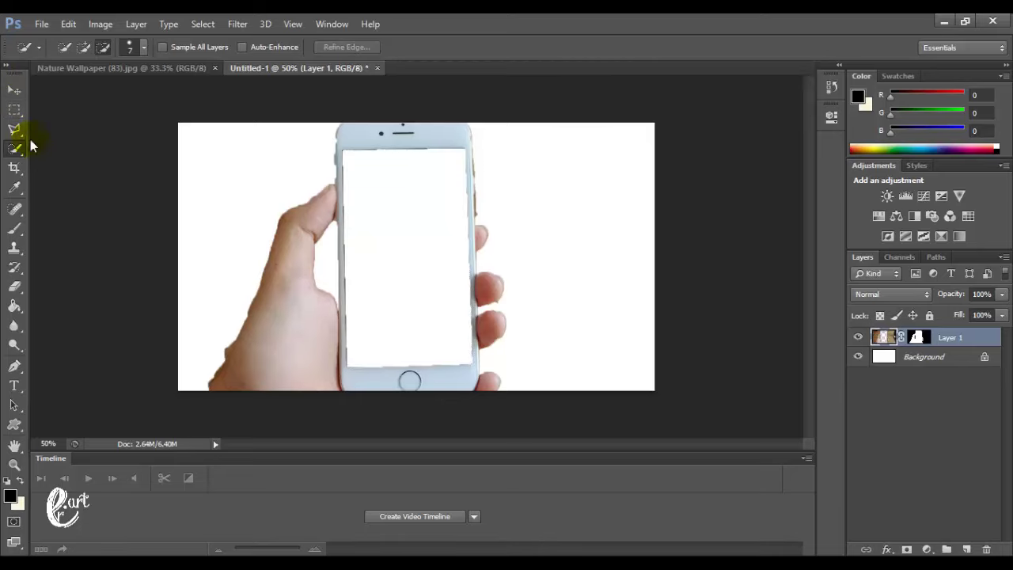
Target Layer 1's mask with the Brush tool, test a white stroke, then undo it and restore black
left_click(16, 91)
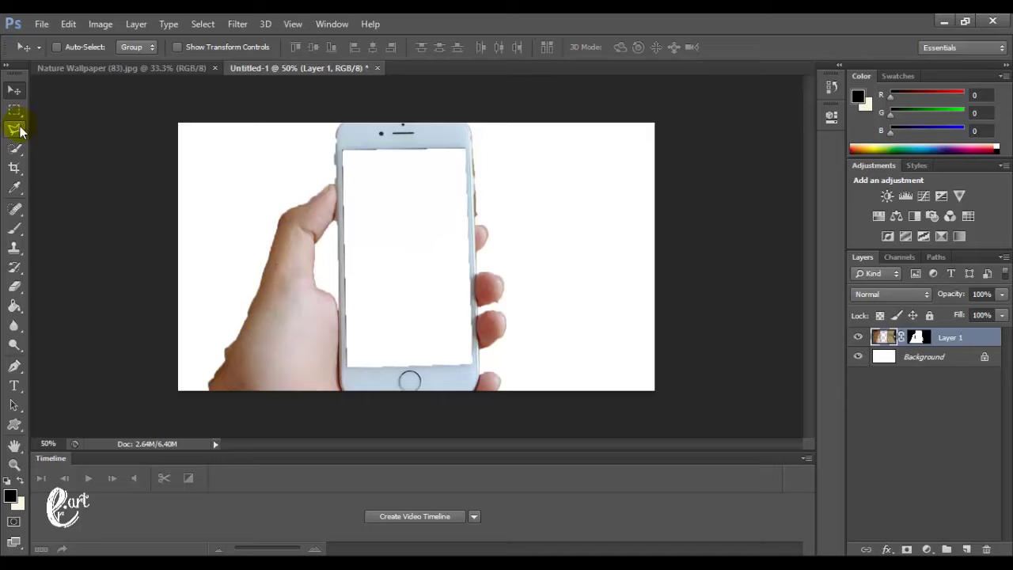
left_click(916, 337)
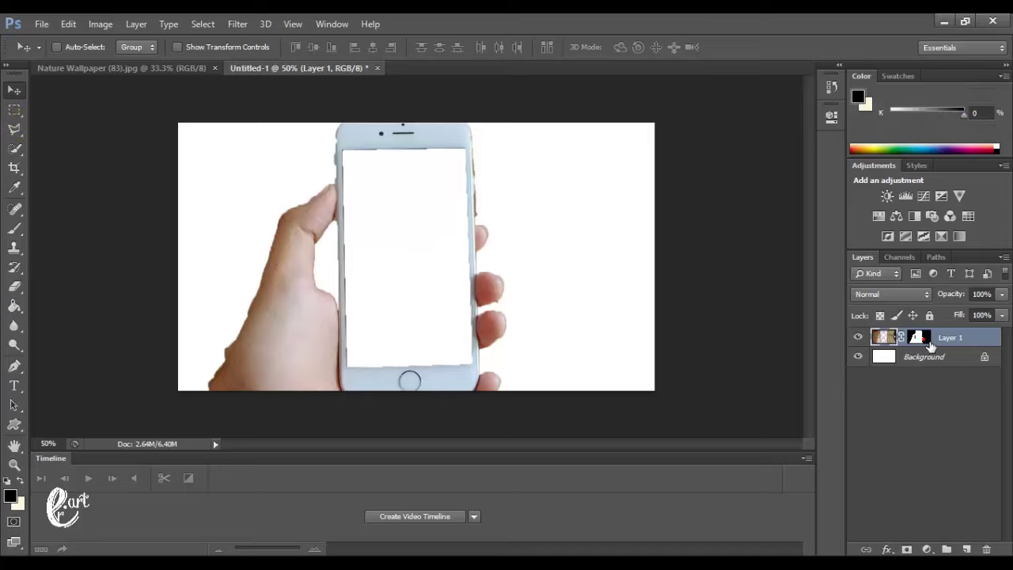
left_click(15, 231)
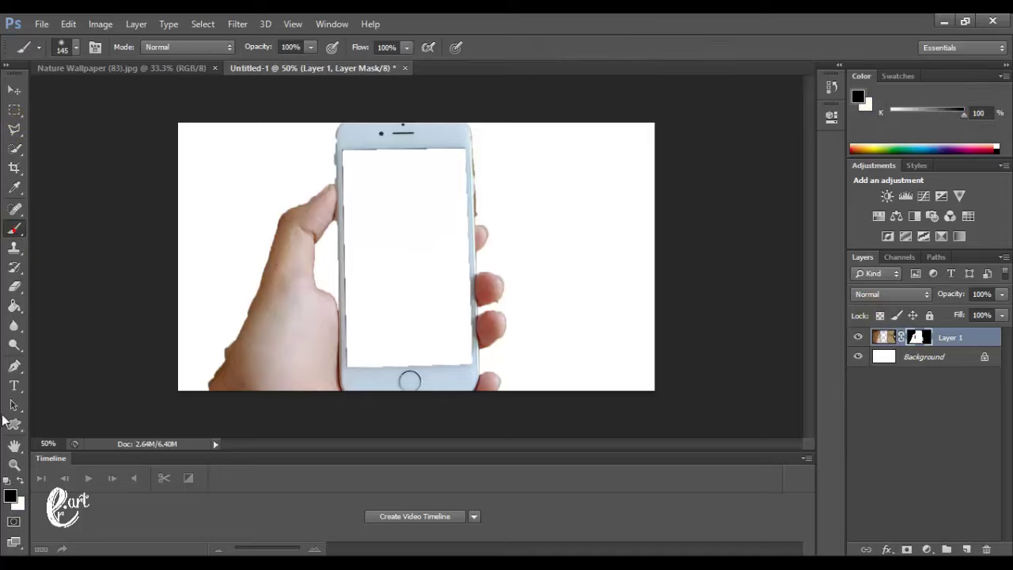
left_click(22, 479)
mouse_move(300, 196)
left_mouse_down()
mouse_move(267, 221)
mouse_move(252, 296)
left_mouse_up()
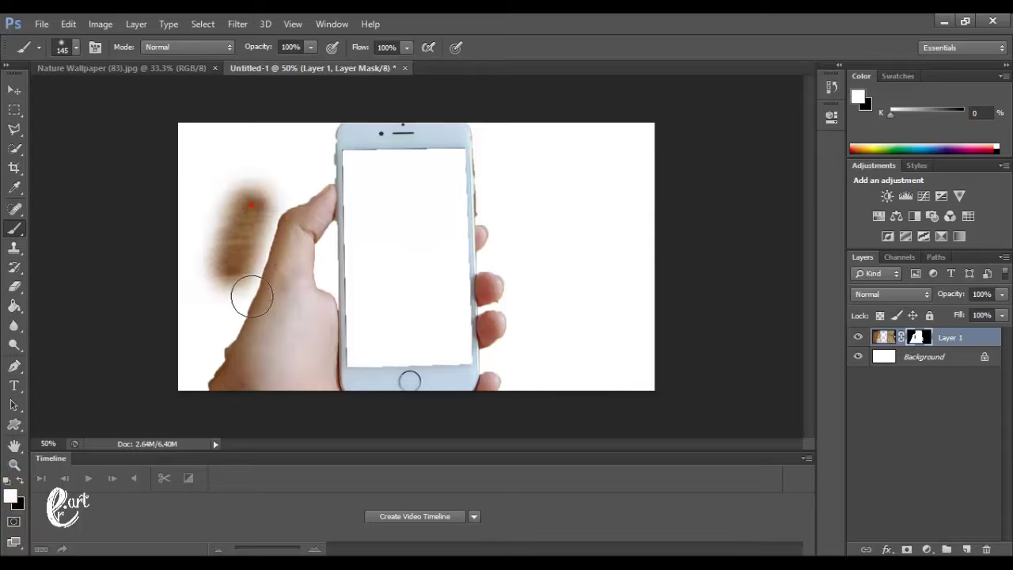
key("ctrl+z")
left_click(22, 479)
left_click(208, 191)
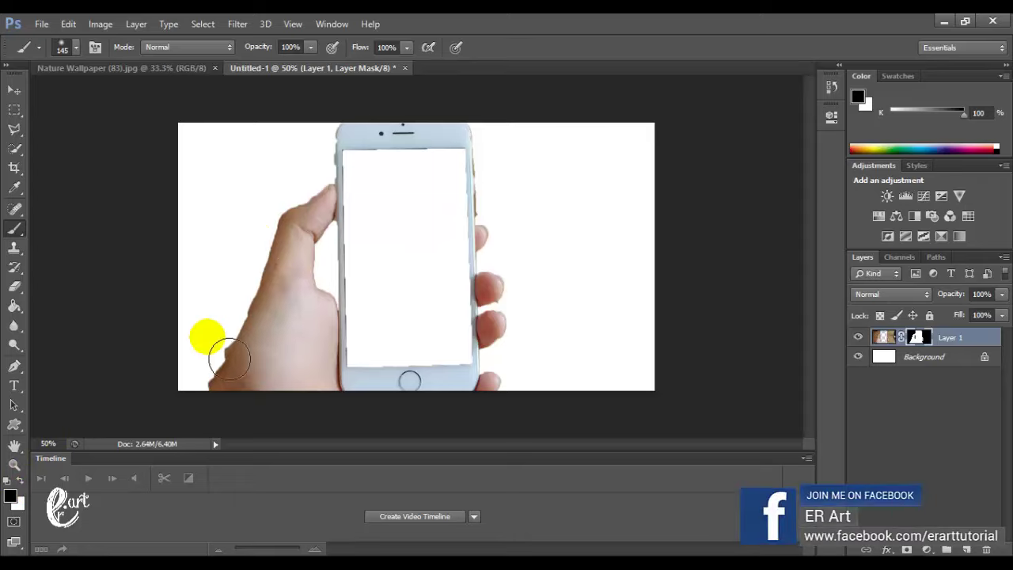
Paint out leftover desk edges around the hand and right fingers with an 86 px brush
left_click(79, 49)
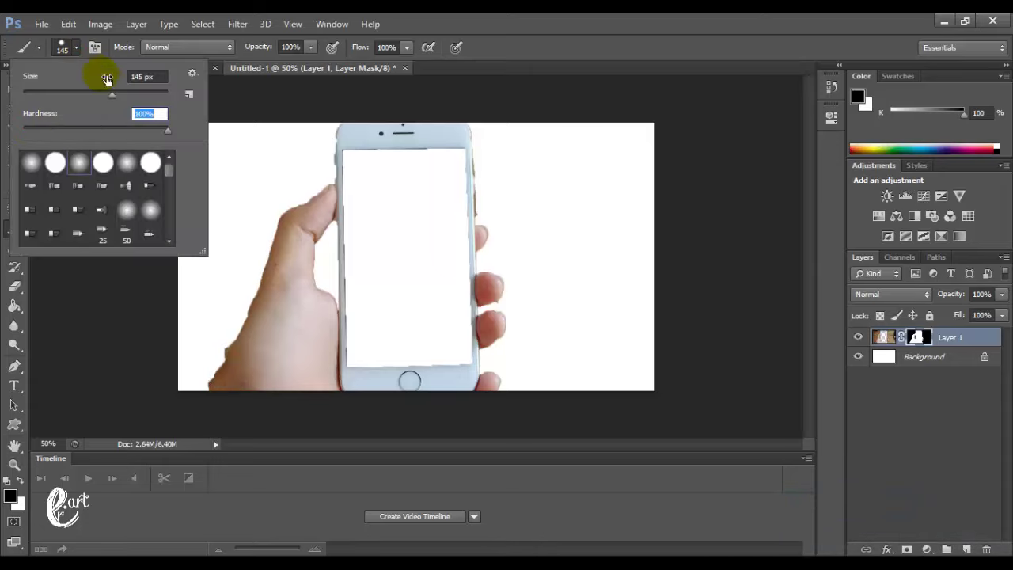
left_click_drag(111, 92, 84, 92)
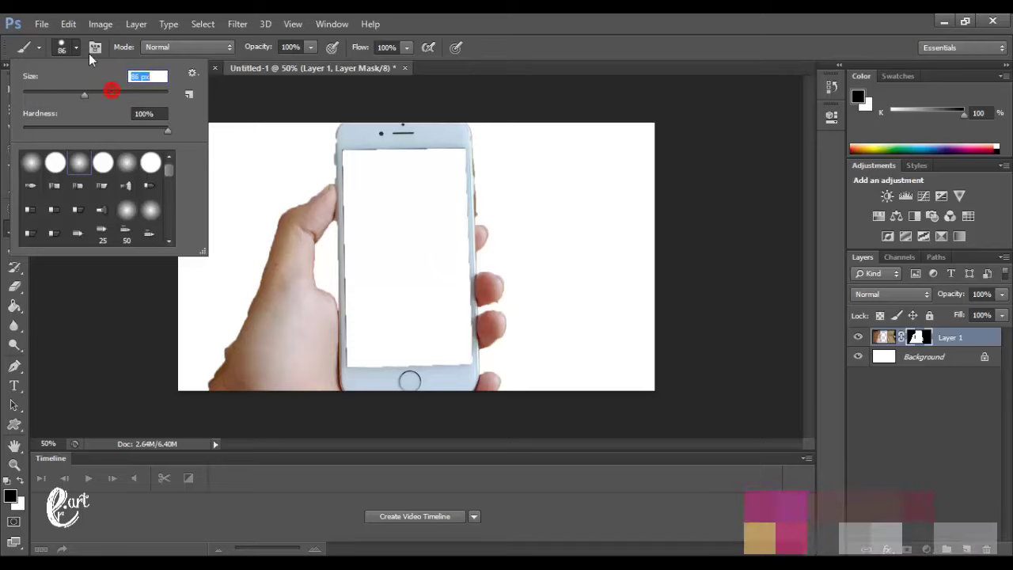
left_click(78, 47)
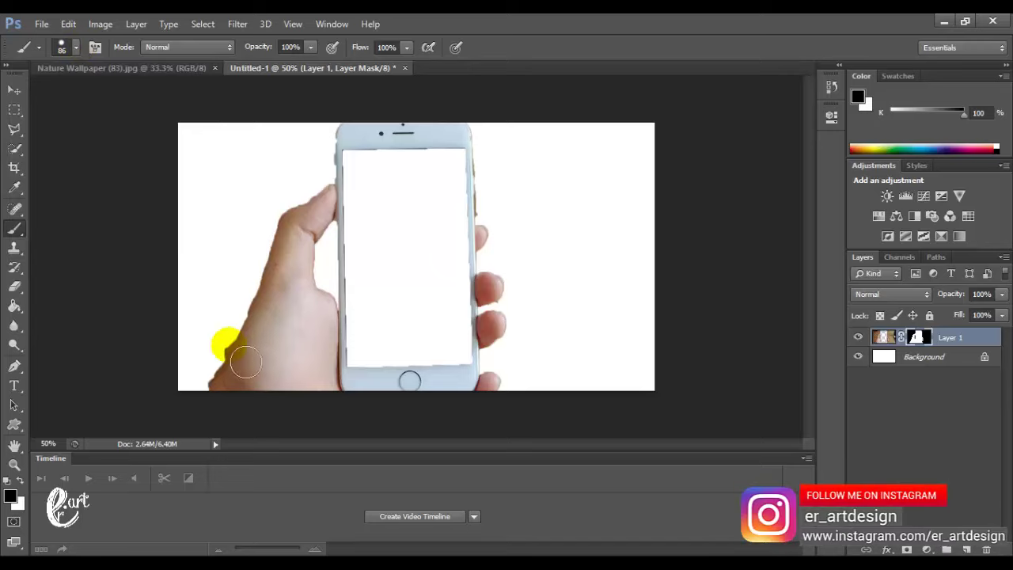
left_click_drag(235, 353, 211, 387)
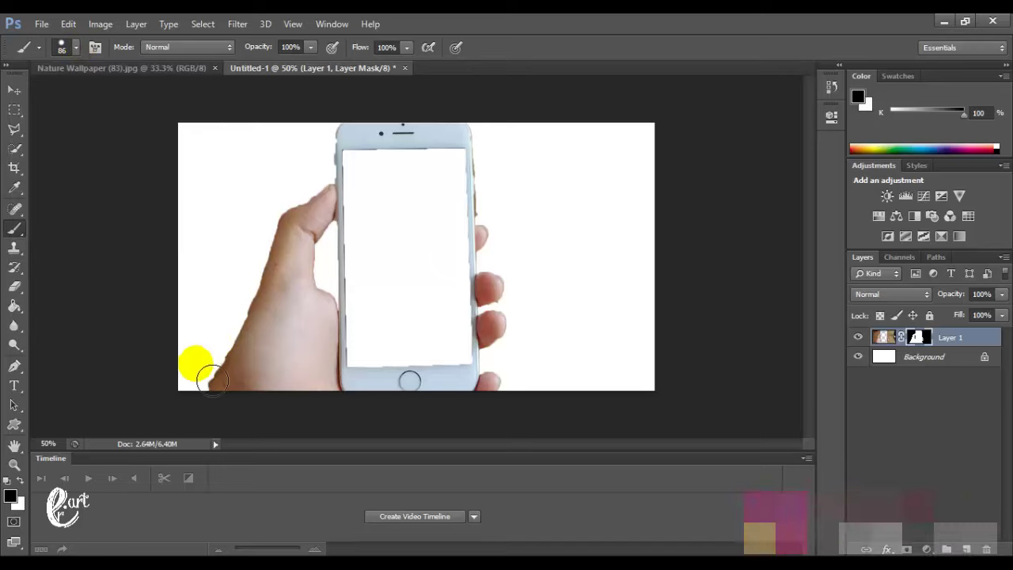
left_click(499, 253)
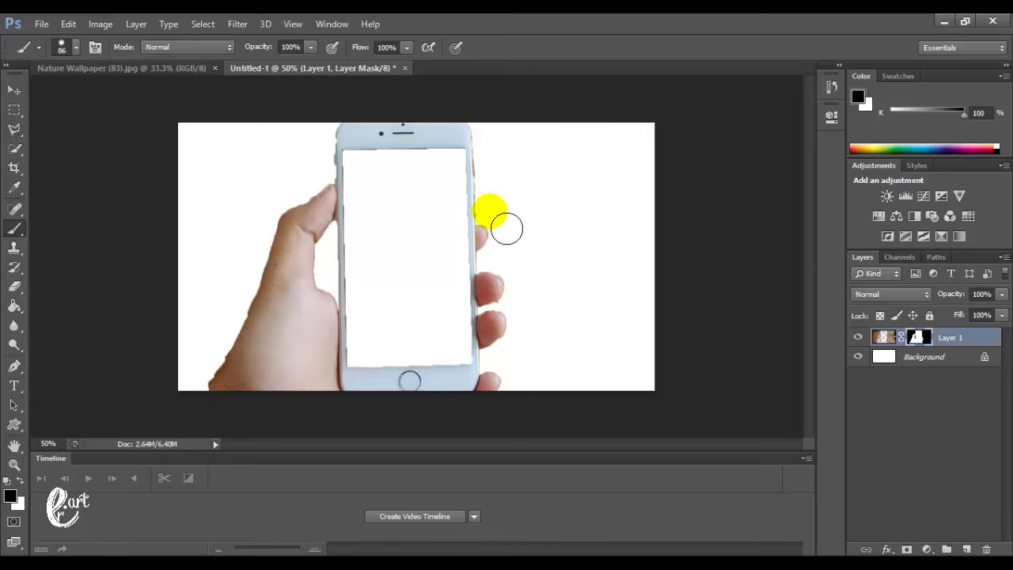
left_click_drag(506, 226, 504, 173)
left_click(507, 179)
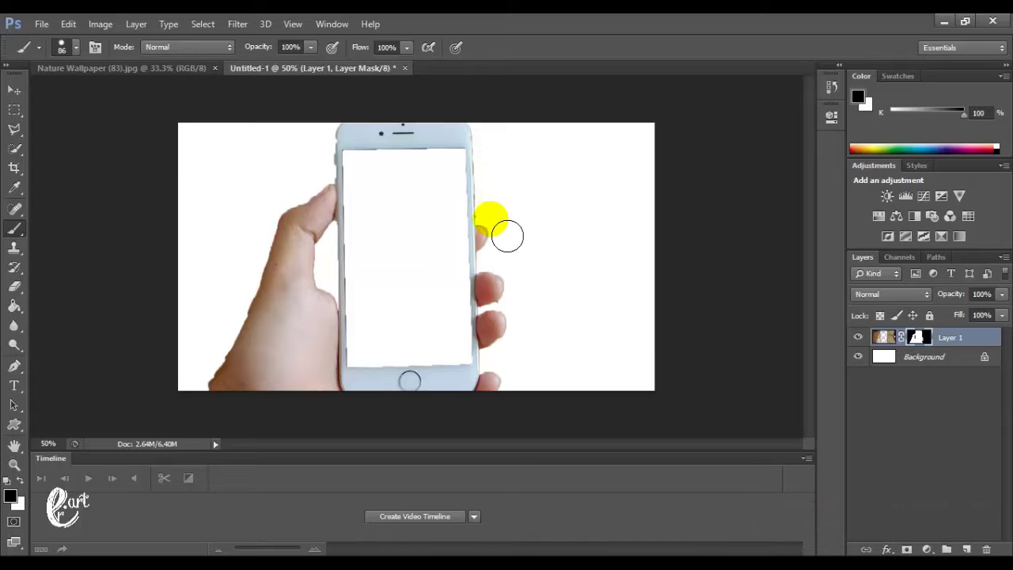
mouse_move(504, 174)
left_mouse_down()
mouse_move(507, 228)
mouse_move(507, 212)
left_mouse_up()
Clean up the phone's top-right edge on the mask with a 37 px brush
left_click(77, 48)
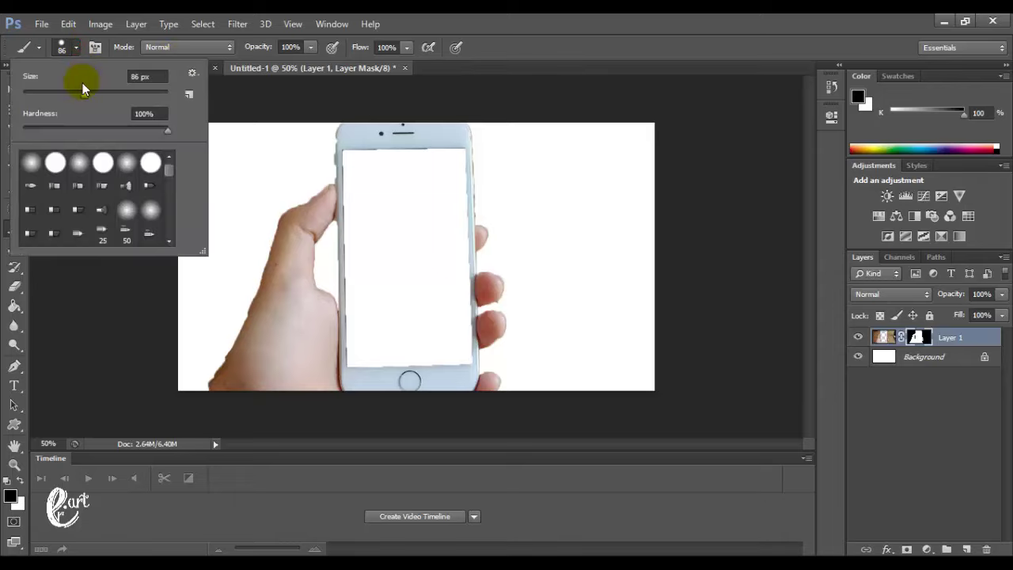
left_click(487, 139)
mouse_move(488, 156)
left_mouse_down()
mouse_move(487, 222)
mouse_move(483, 163)
mouse_move(488, 203)
mouse_move(488, 179)
mouse_move(551, 183)
mouse_move(549, 283)
mouse_move(508, 309)
mouse_move(524, 346)
mouse_move(239, 304)
mouse_move(237, 324)
mouse_move(243, 300)
mouse_move(250, 311)
left_mouse_up()
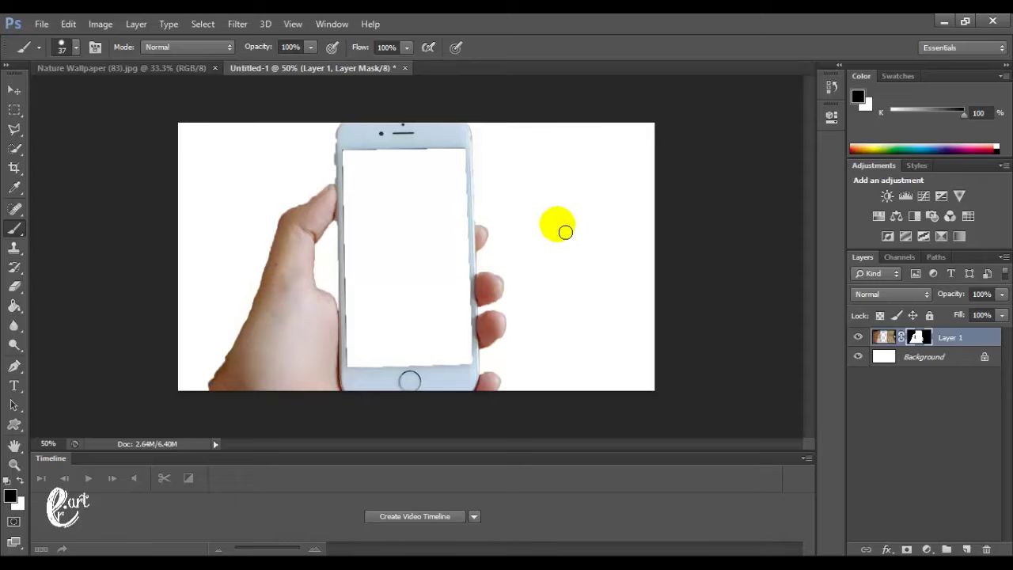
Drag the Nature Wallpaper landscape into Untitled-1 as Layer 2, positioned to fill the canvas
left_click(152, 67)
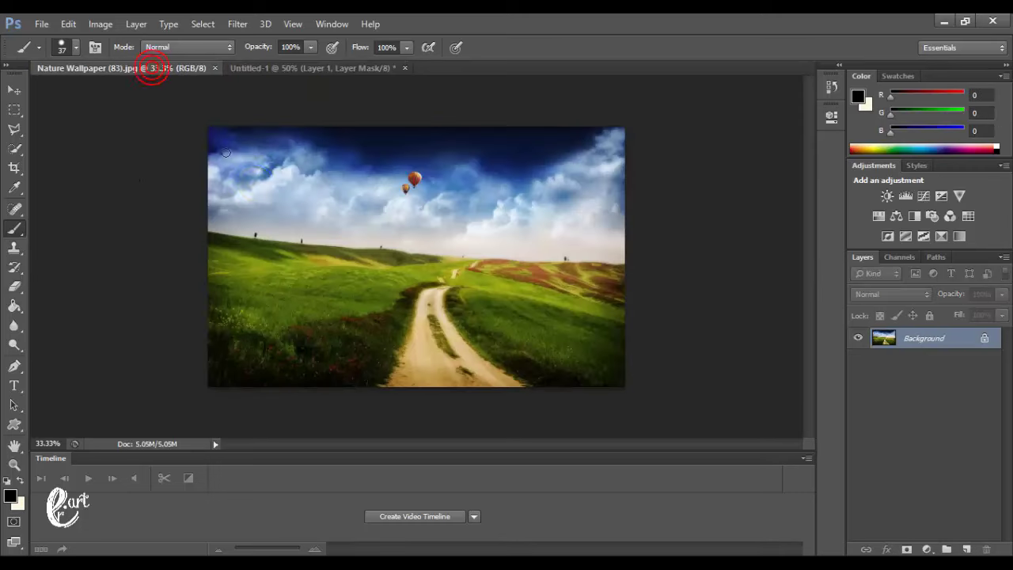
left_click(15, 90)
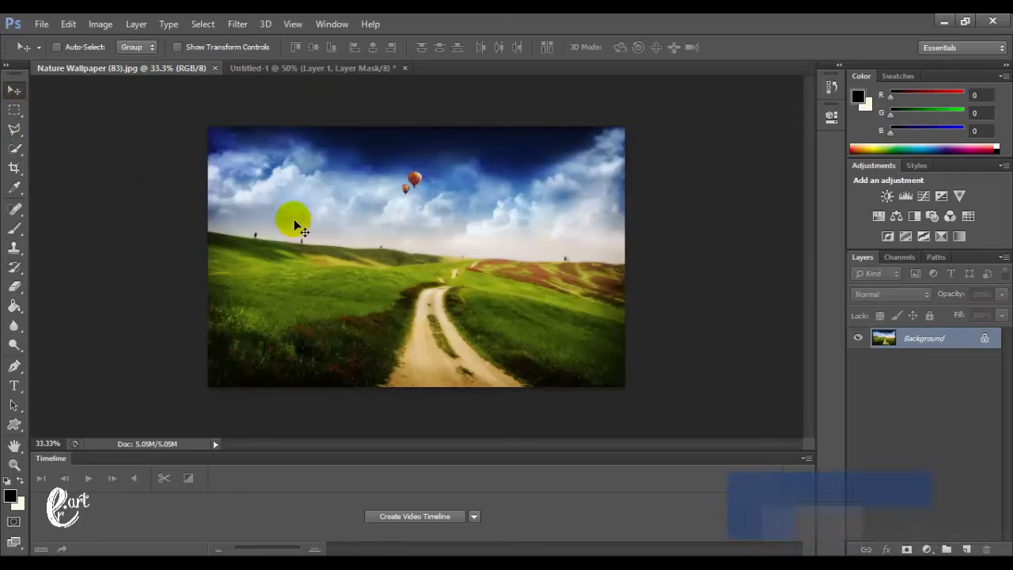
mouse_move(280, 313)
left_mouse_down()
mouse_move(294, 196)
mouse_move(330, 141)
mouse_move(495, 178)
left_mouse_up()
left_click_drag(518, 217, 209, 378)
left_click_drag(469, 358, 450, 329)
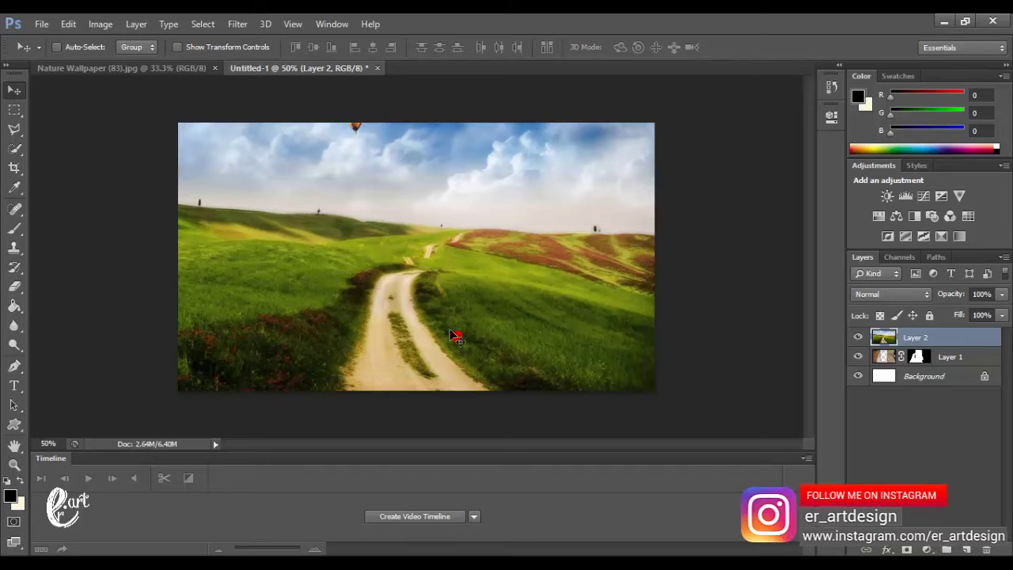
left_click(1001, 294)
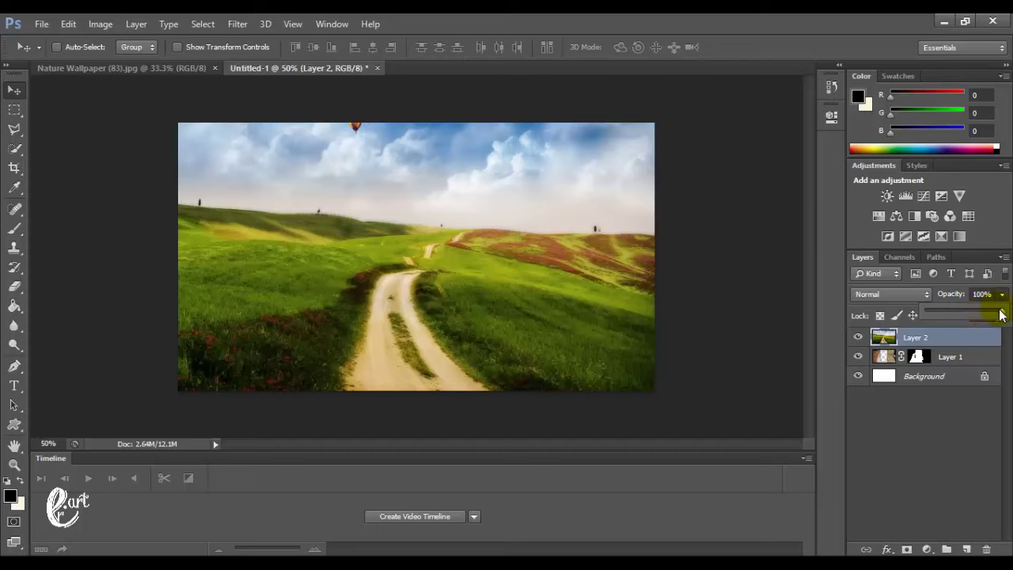
Lower Layer 2 to 42% opacity and nudge it so the dirt road sits inside the phone screen
left_click_drag(1001, 311, 963, 310)
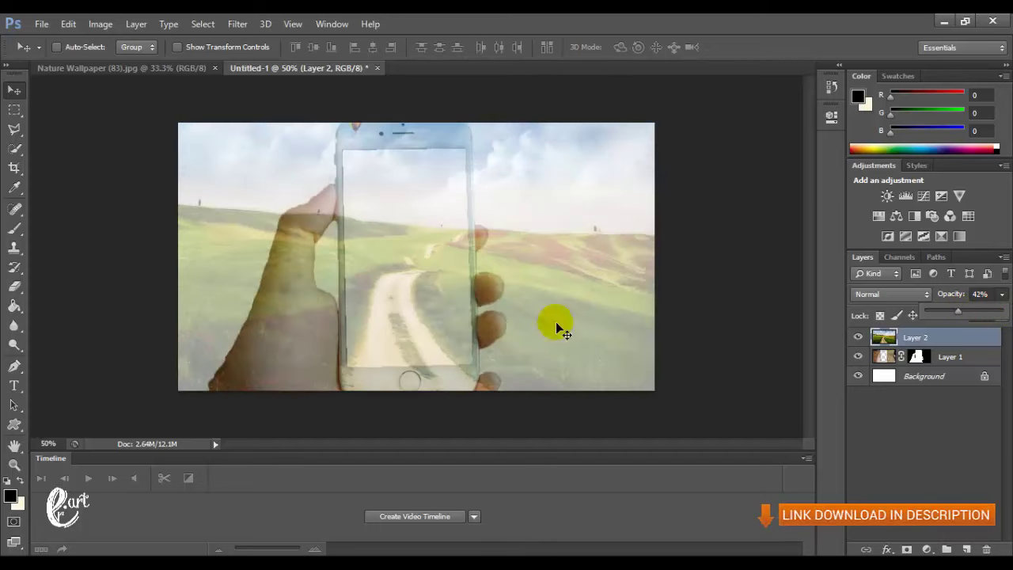
left_click_drag(555, 321, 490, 293)
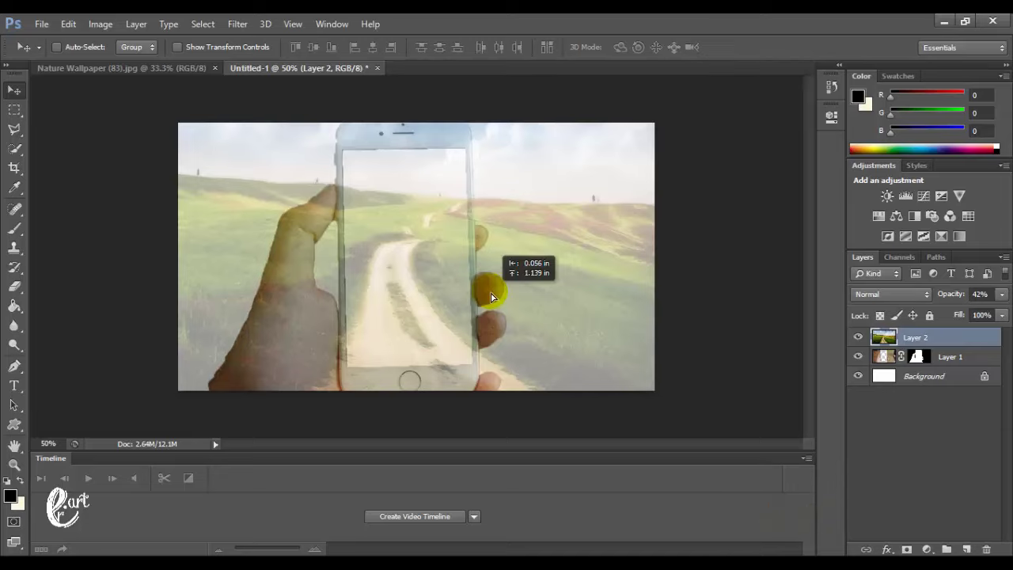
left_click_drag(491, 296, 490, 295)
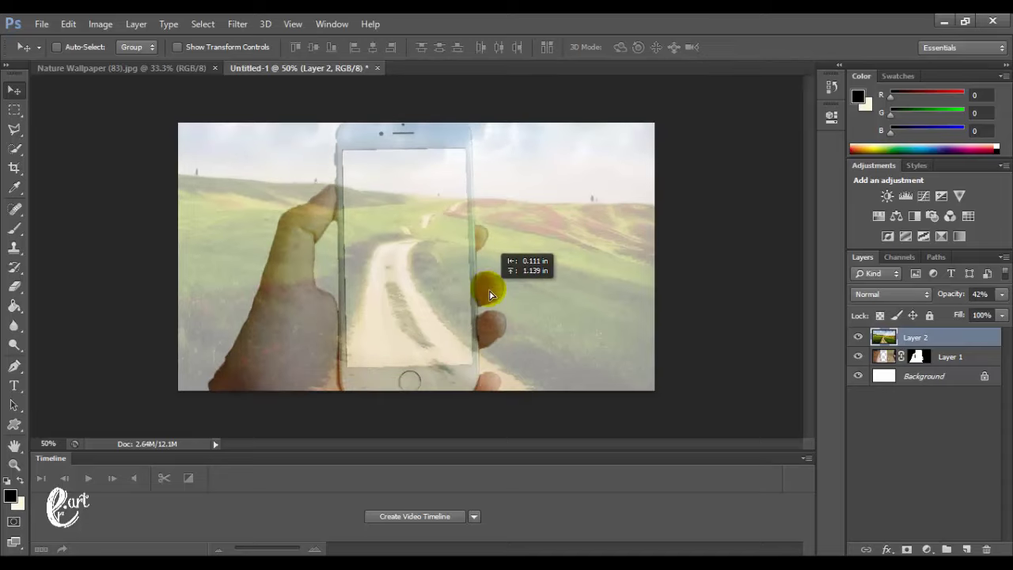
left_click_drag(489, 296, 490, 296)
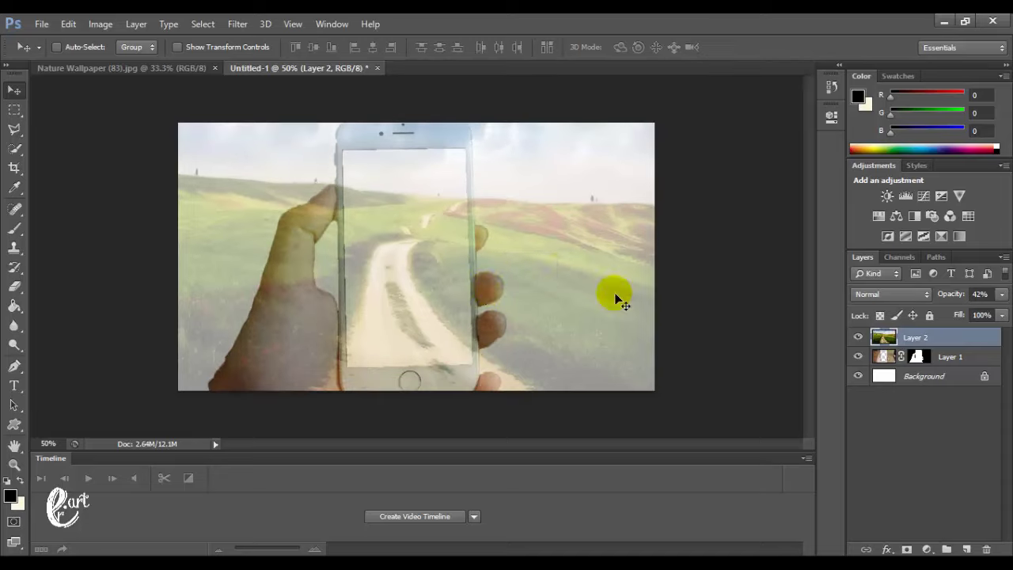
left_click(14, 129)
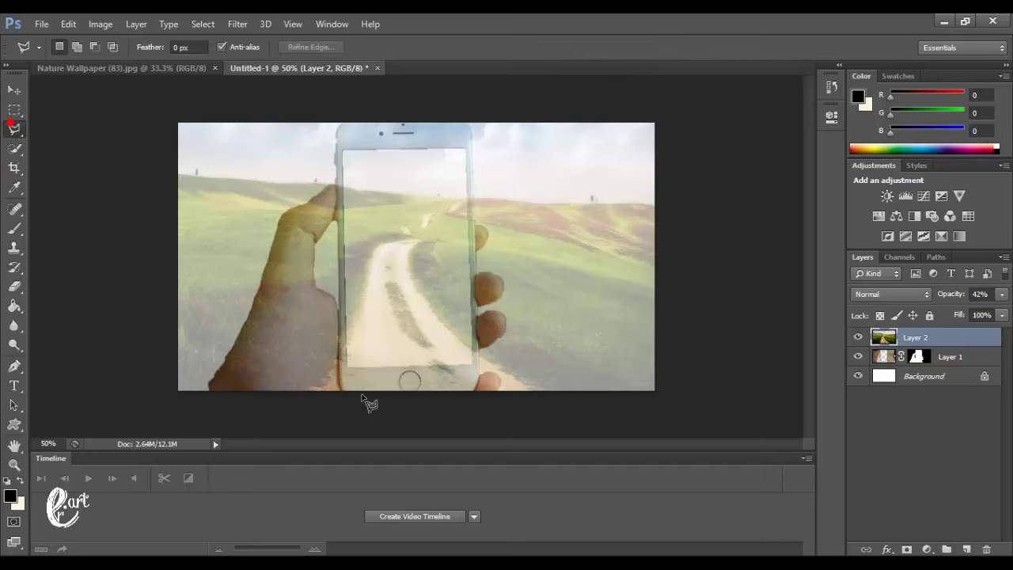
Lasso the dirt road from inside the phone past the bottom edge and copy it to Layer 3
left_click(313, 388)
left_click(373, 253)
left_click(395, 240)
left_click(408, 239)
left_click(436, 317)
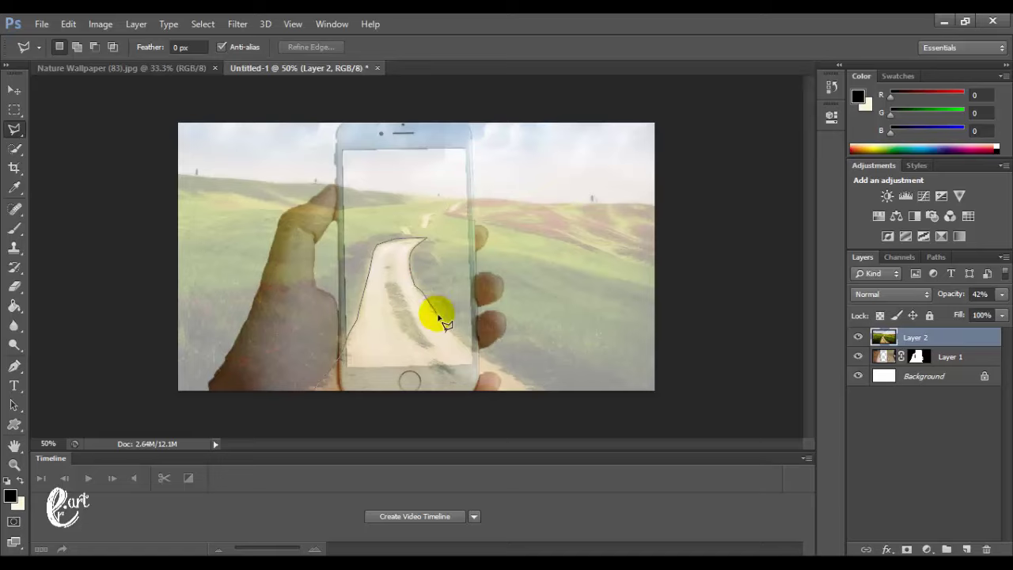
left_click(467, 346)
left_click(549, 399)
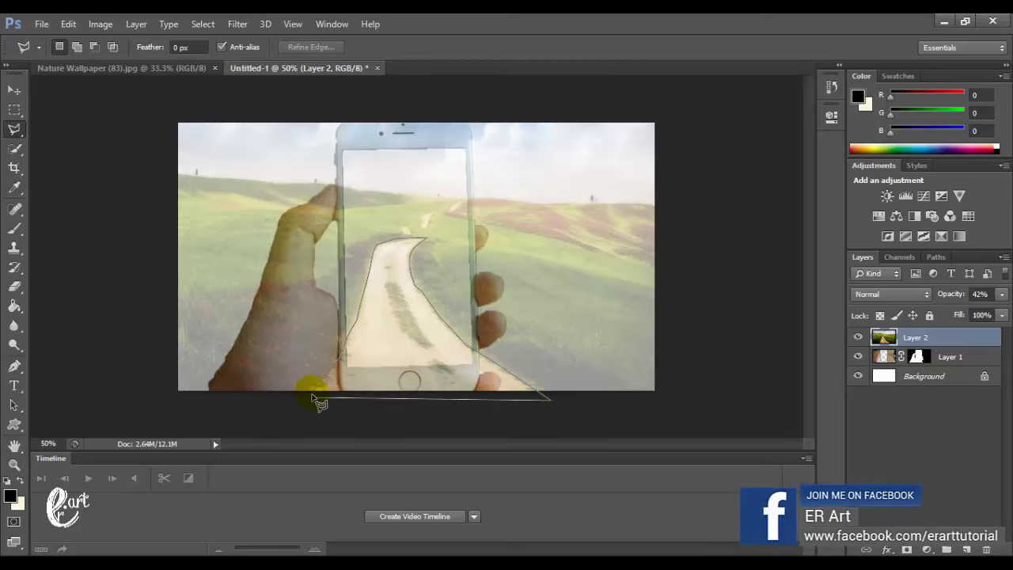
left_click(314, 394)
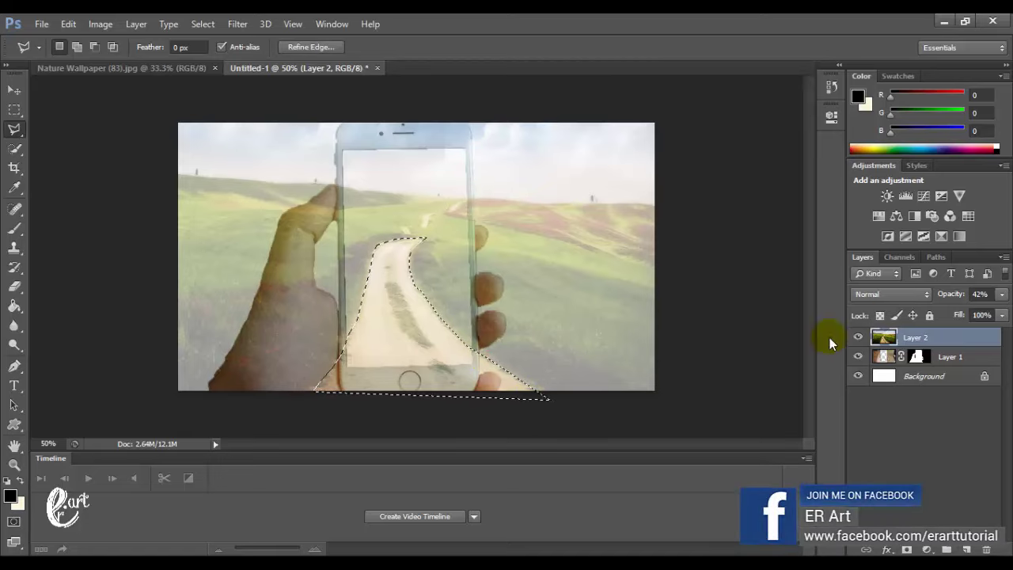
key("ctrl+j")
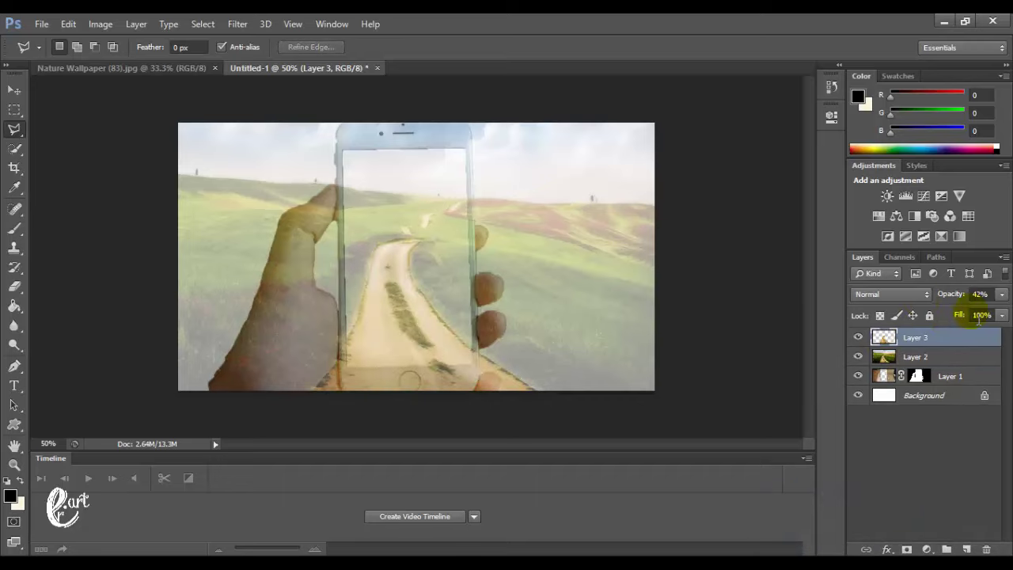
Raise the copied road's Layer 3 opacity to 100%
left_click(1001, 294)
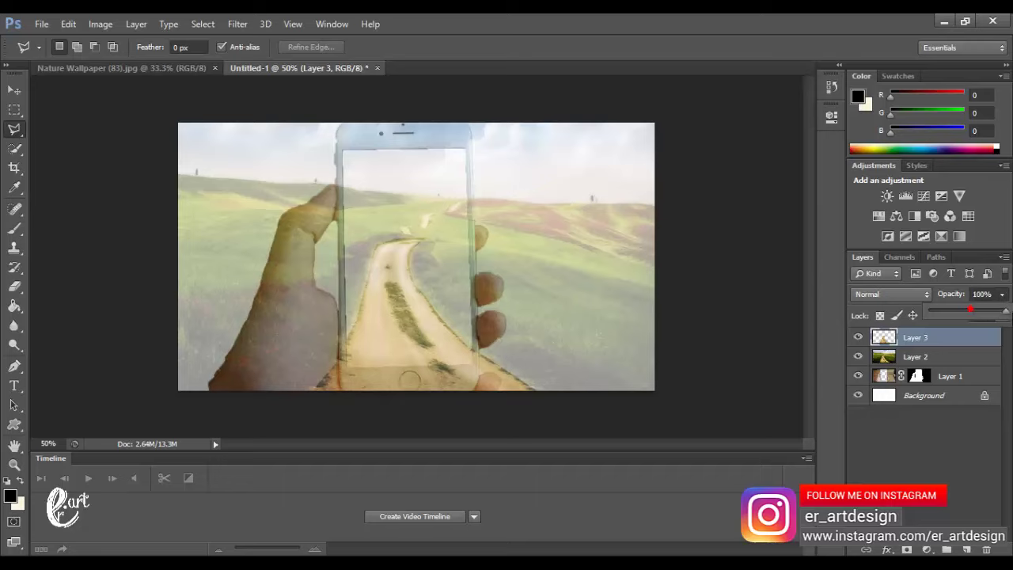
left_click_drag(972, 314, 1006, 311)
left_click(891, 360)
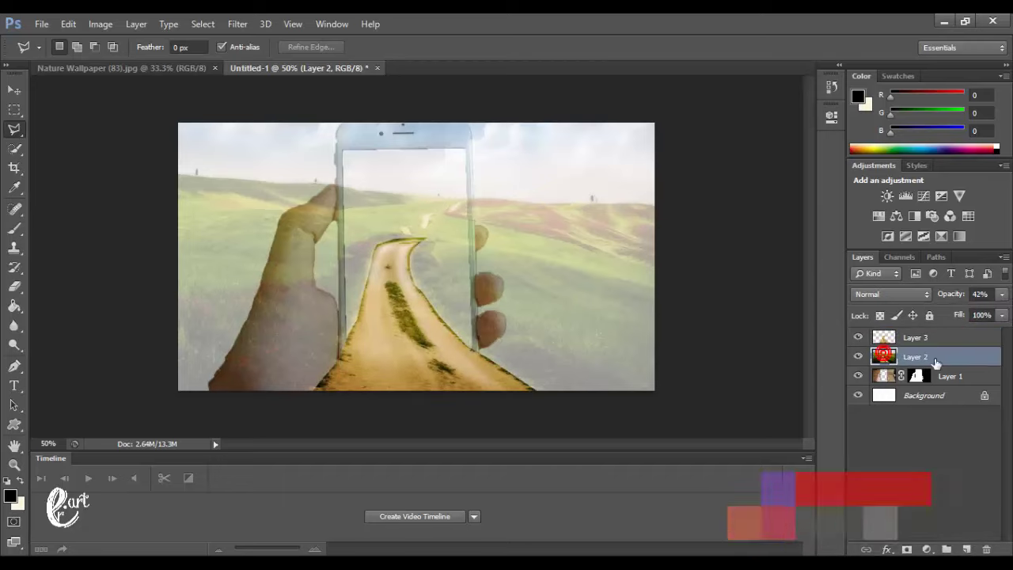
Set Layer 2 to 100% opacity and move it beneath the hand's Layer 1, zooming to check
left_click(1000, 297)
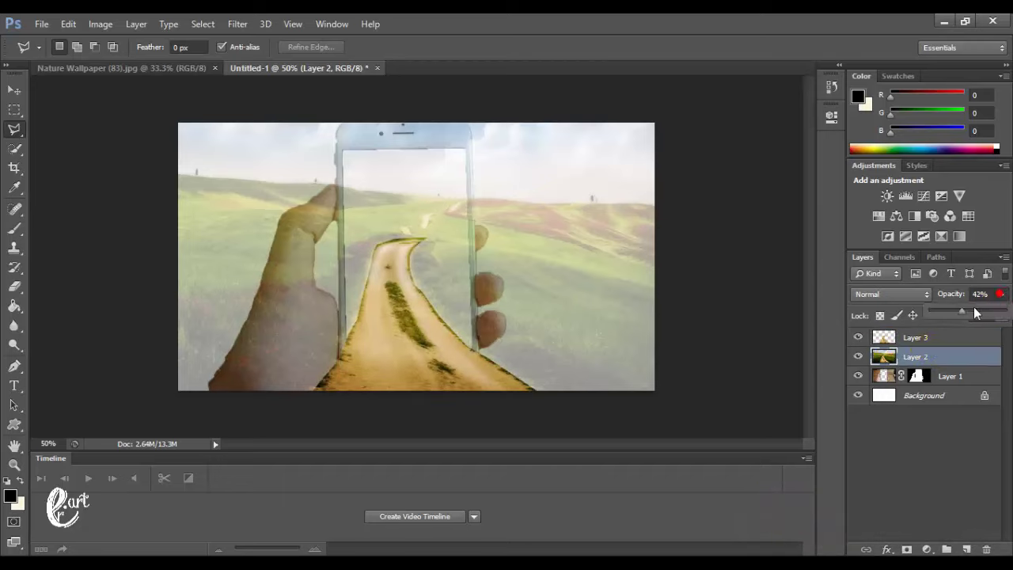
left_click_drag(962, 311, 1006, 311)
left_click_drag(946, 353, 953, 387)
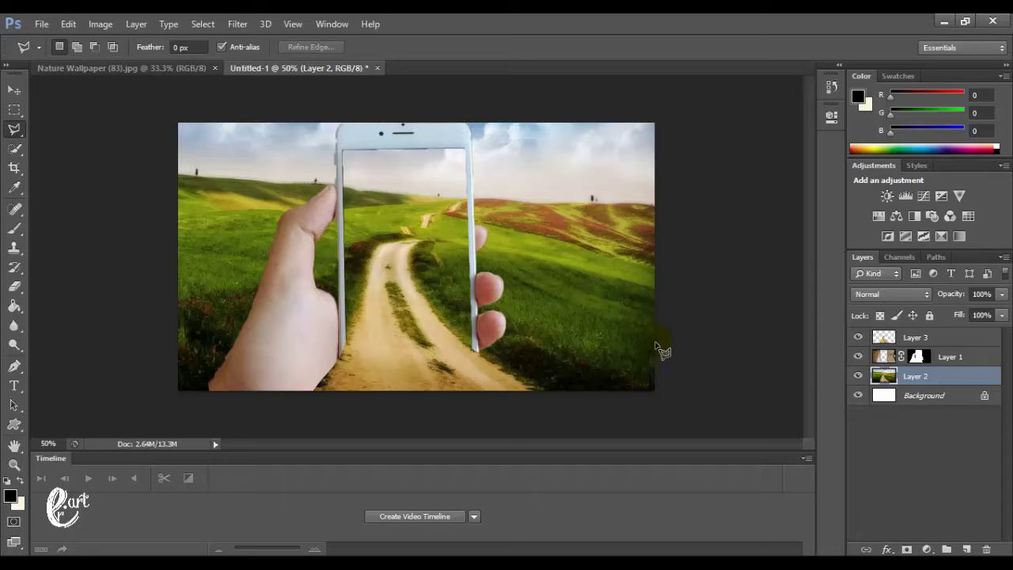
left_click(369, 323)
key("ctrl+plus")
key("ctrl+plus")
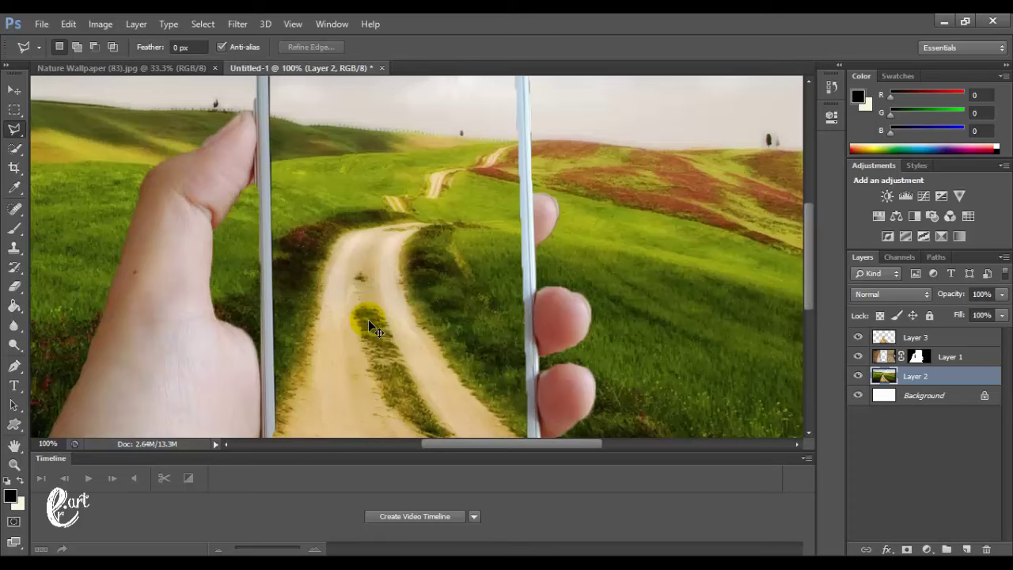
key("ctrl+minus")
key("ctrl+minus")
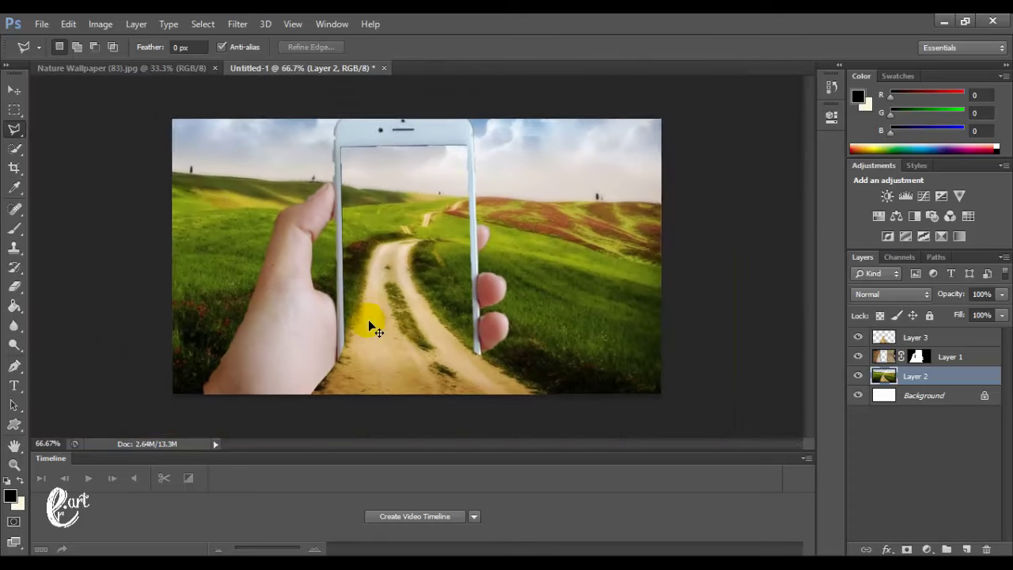
key("ctrl+minus")
key("ctrl+plus")
key("ctrl+plus")
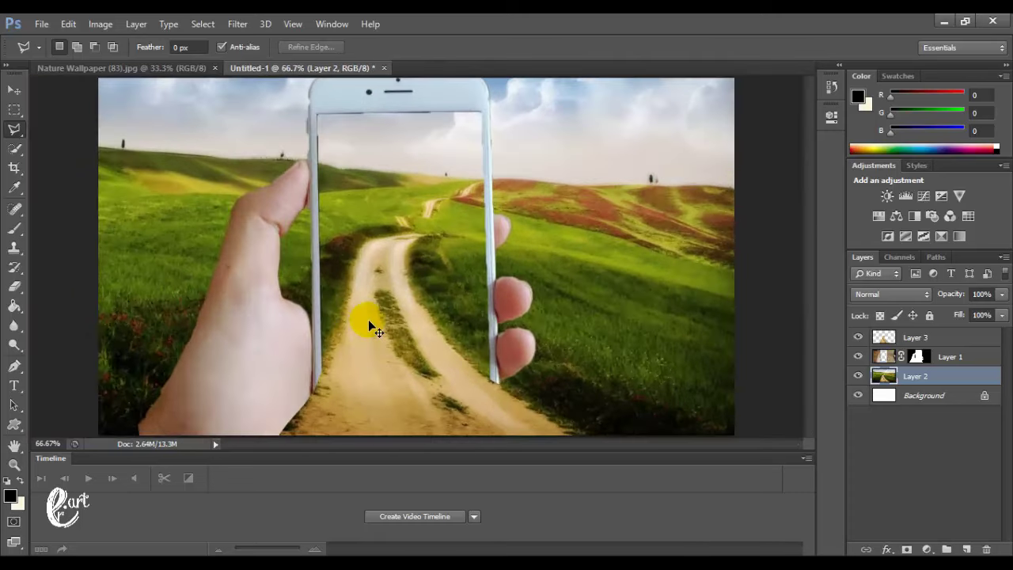
key("ctrl+minus")
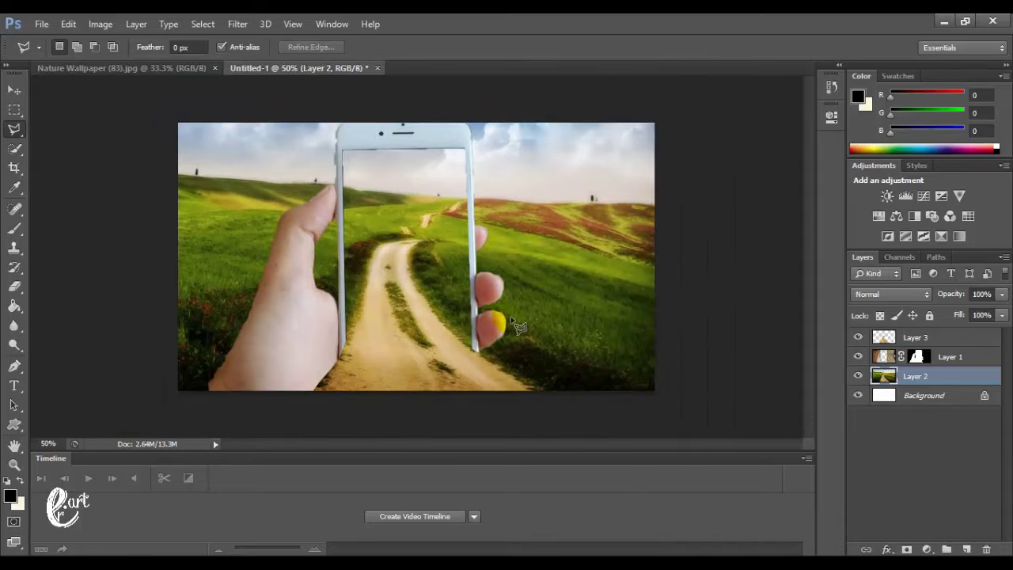
On Layer 3, choose the Blur tool with a 27-pixel brush
left_click(894, 339)
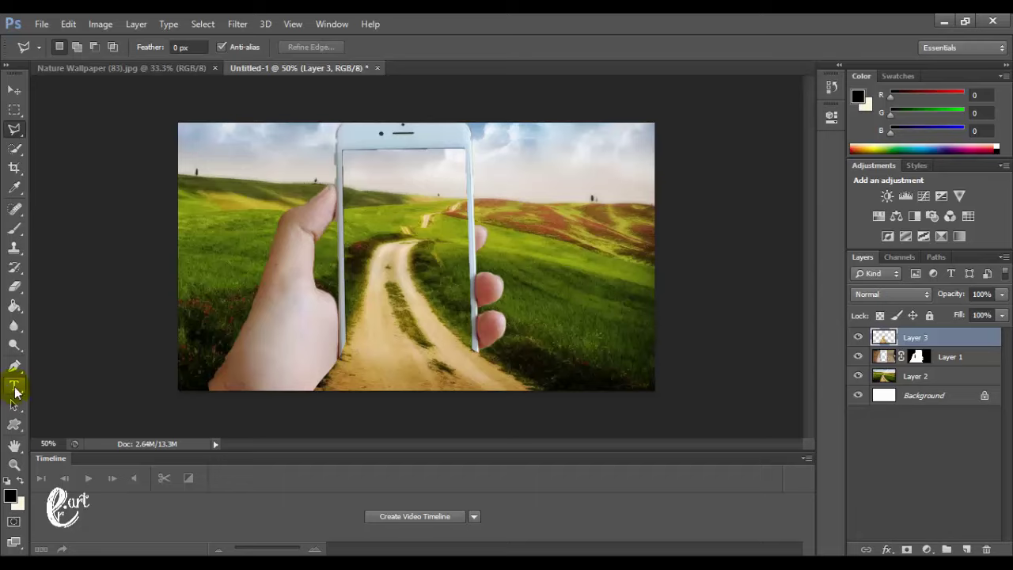
left_click(13, 325)
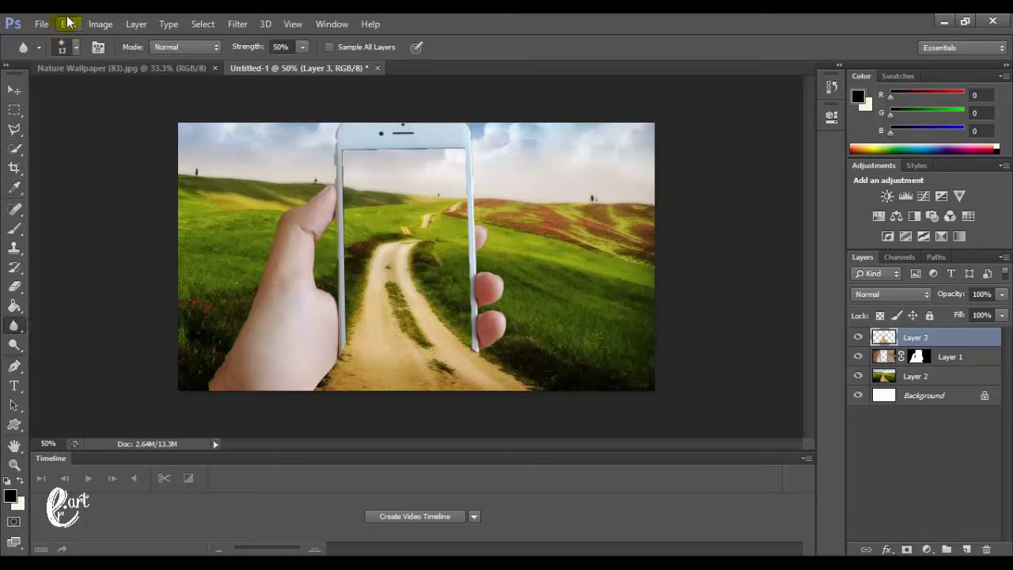
left_click(76, 47)
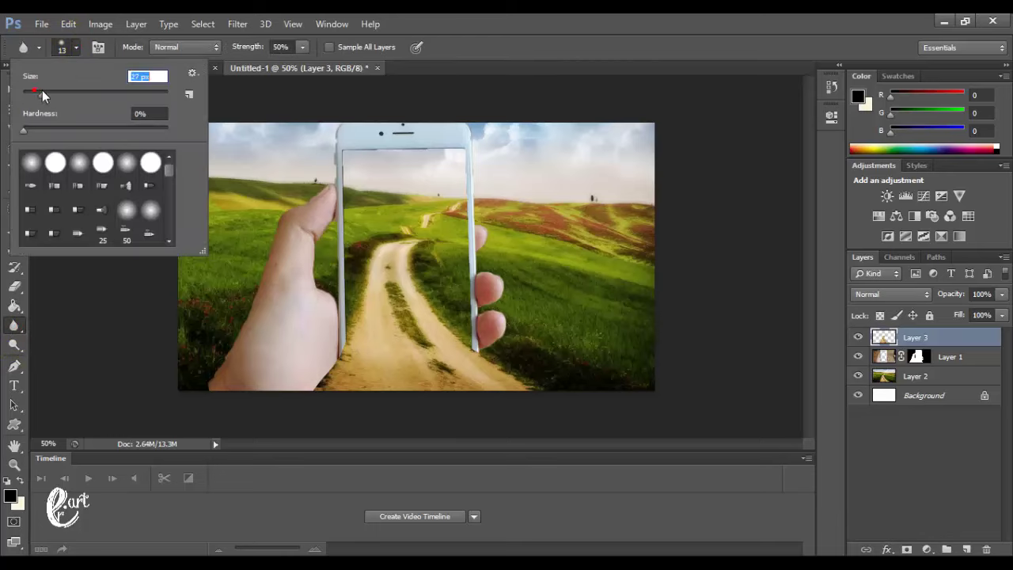
left_click(42, 91)
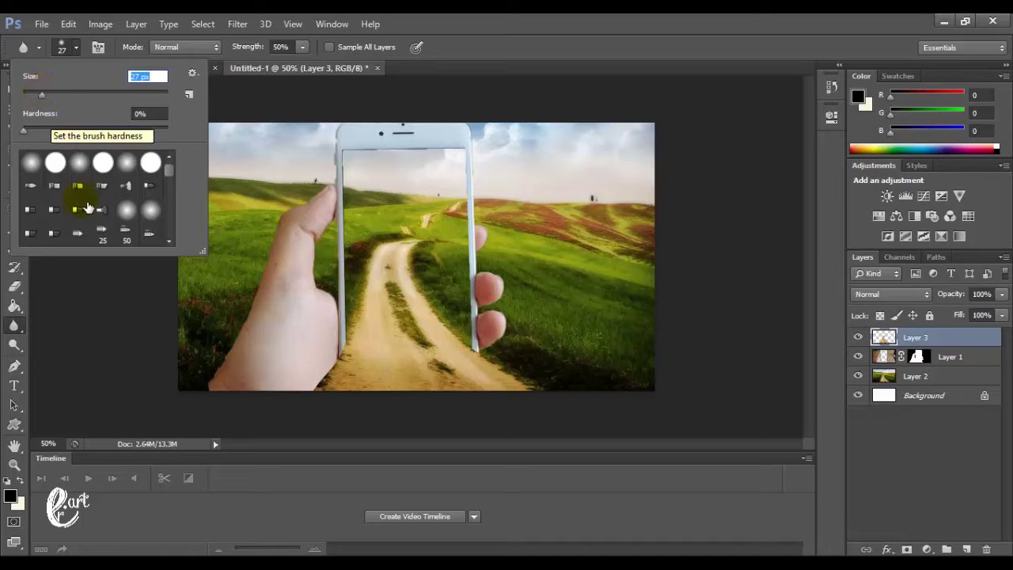
left_click(346, 357)
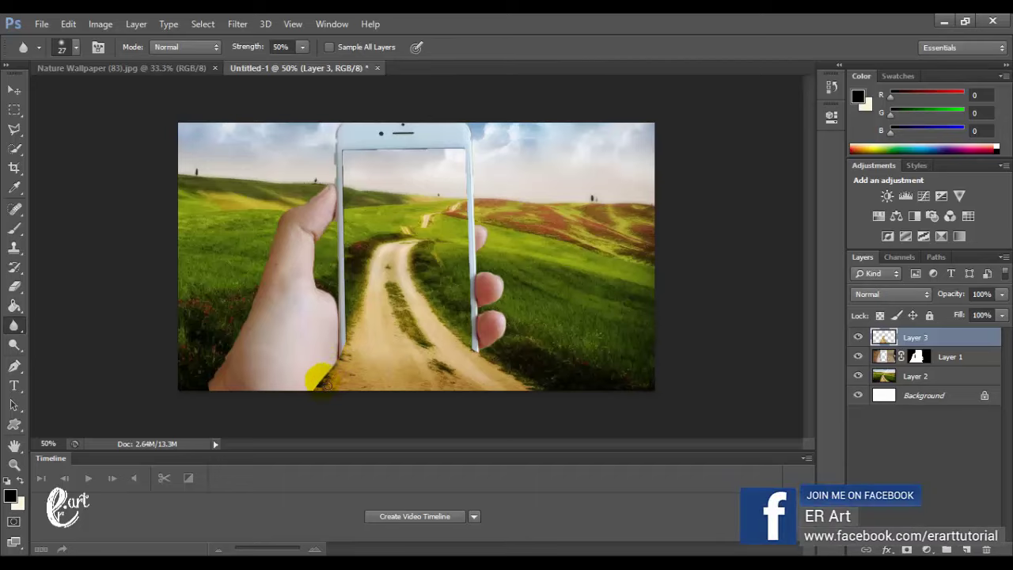
Blur the hand's lower edge where it meets the phone frame and road
left_click_drag(324, 386, 338, 374)
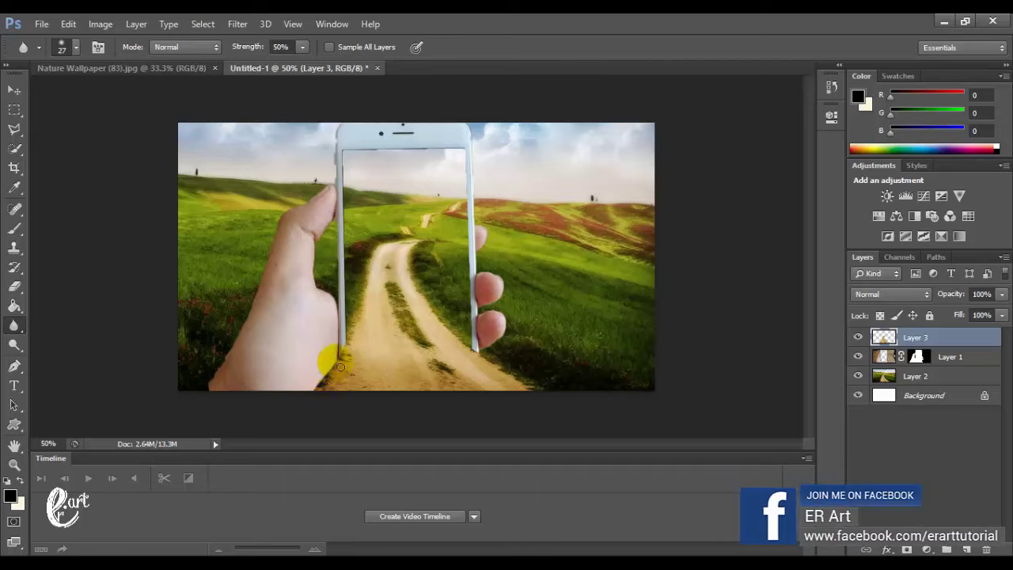
left_click_drag(338, 374, 312, 403)
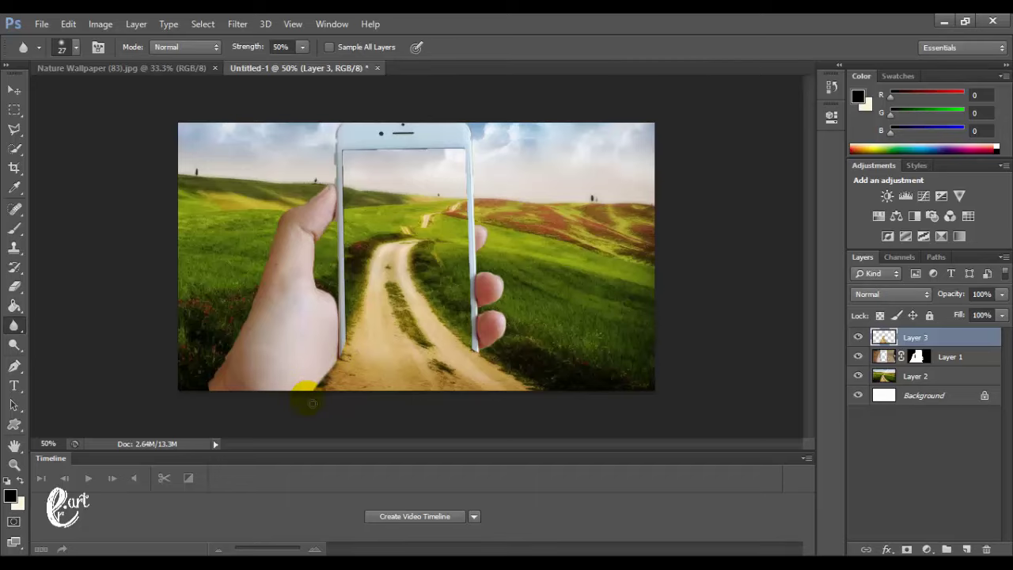
left_click(333, 363)
left_click_drag(479, 376, 502, 361)
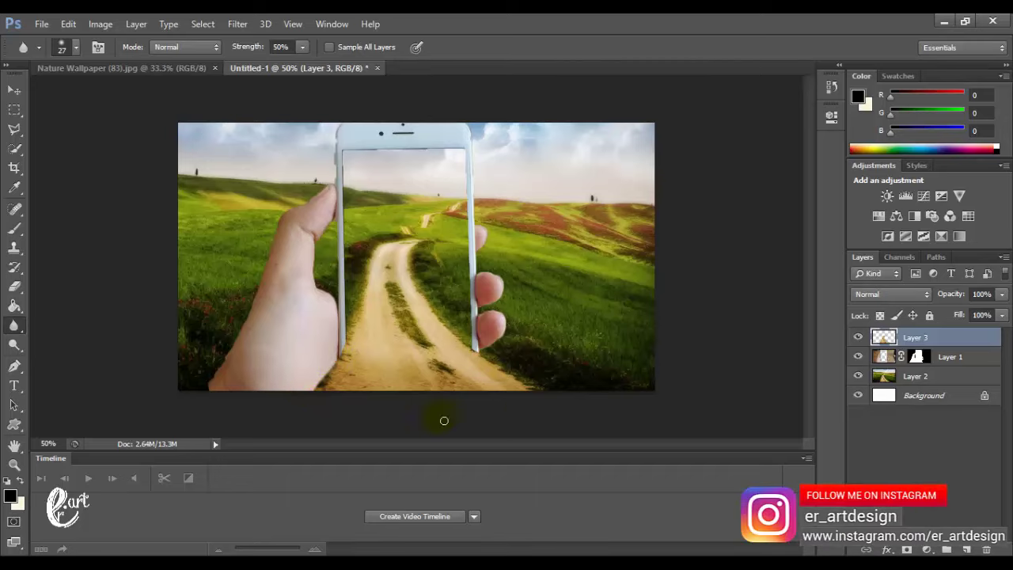
left_click(342, 357)
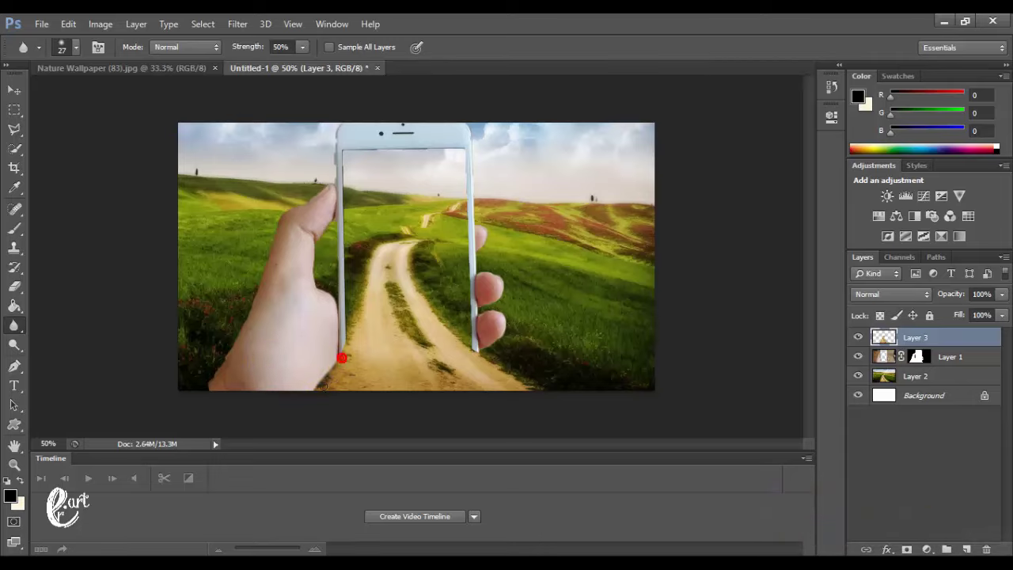
left_click_drag(342, 358, 303, 377)
Stamp the visible layers into Layer 4 and add a Hue/Saturation adjustment layer
key("ctrl+shift+alt+e")
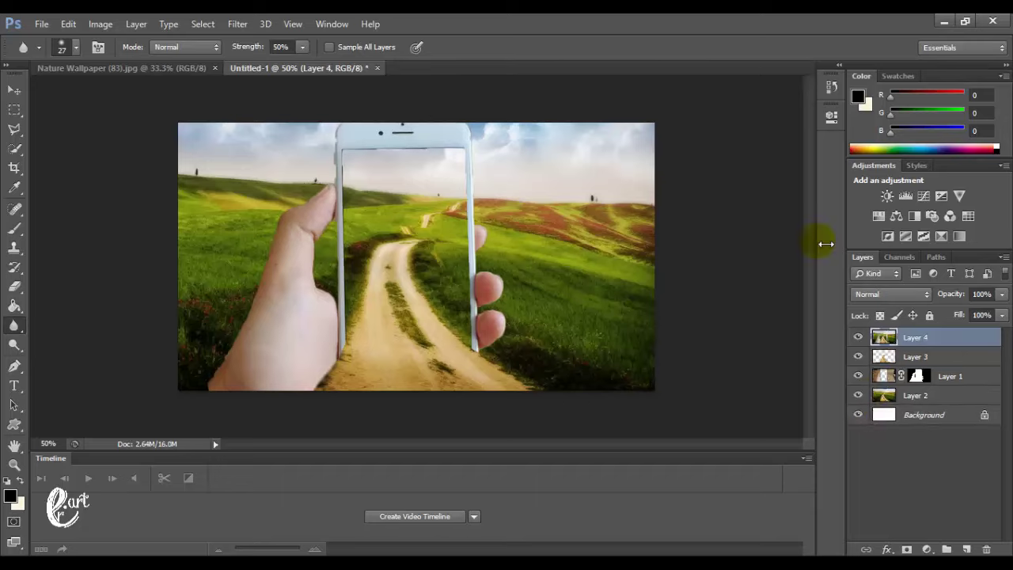
left_click(926, 549)
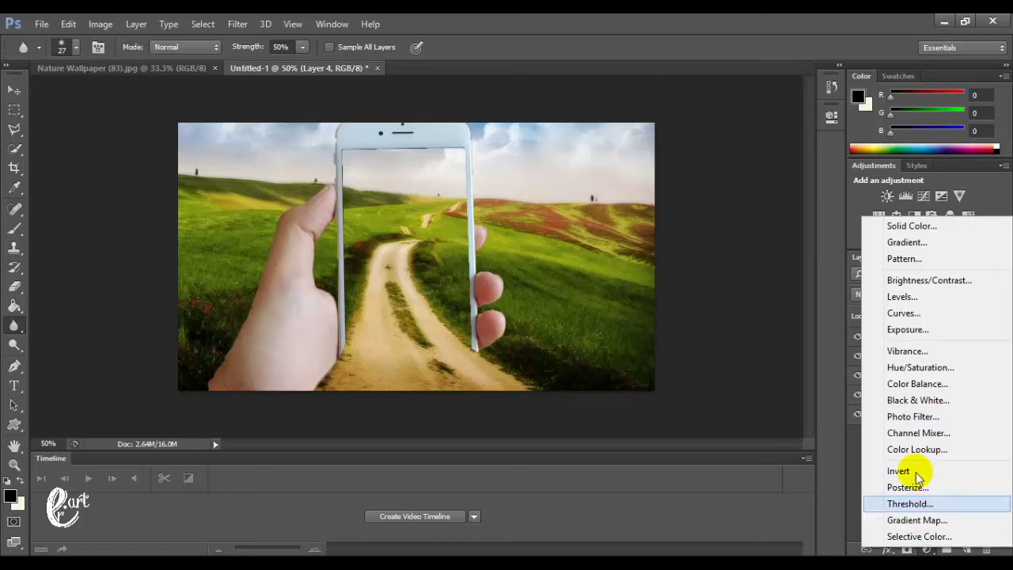
left_click(967, 367)
Set the Hue/Saturation to Hue +7, Saturation +11, Lightness 0
left_click_drag(704, 206, 710, 205)
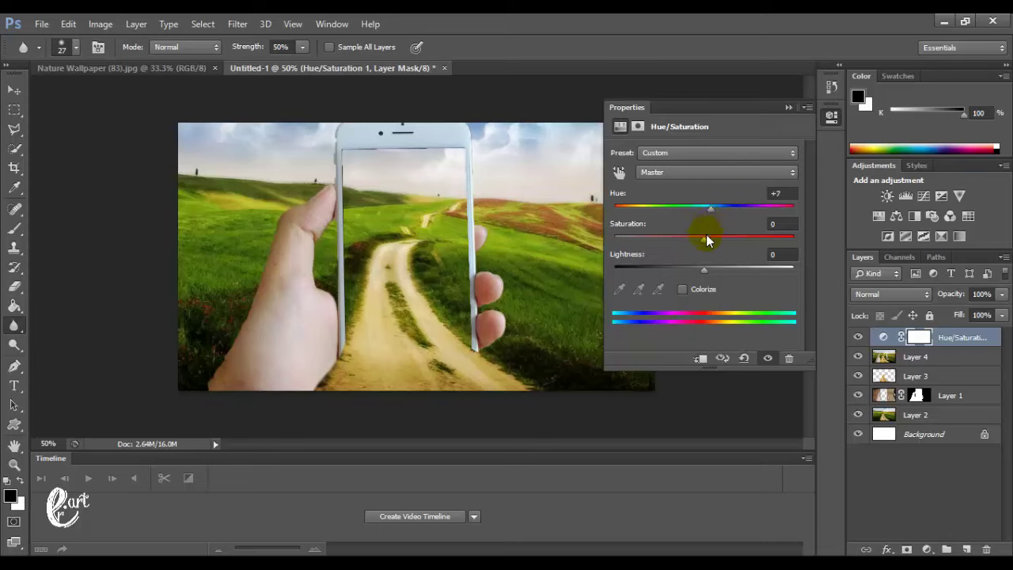
mouse_move(705, 237)
left_mouse_down()
mouse_move(688, 239)
mouse_move(729, 238)
mouse_move(708, 234)
mouse_move(694, 267)
mouse_move(708, 265)
left_mouse_up()
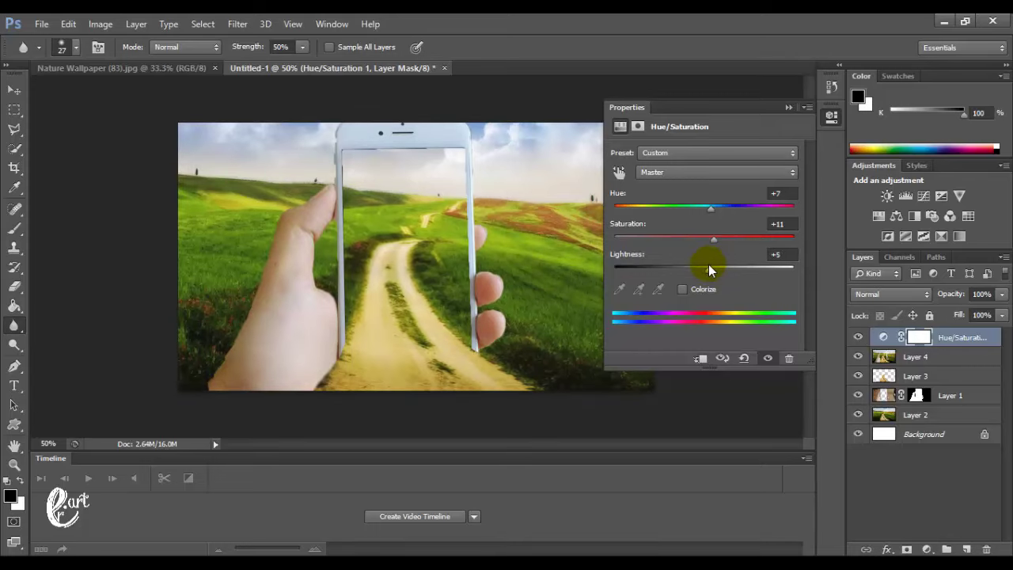
left_click(780, 254)
type("0")
key("Return")
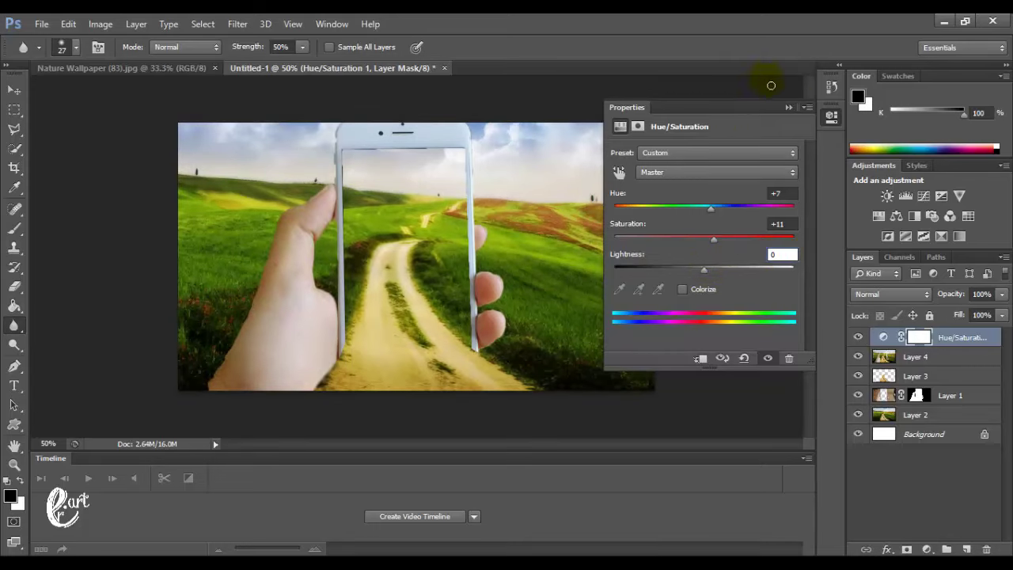
left_click(789, 108)
left_click(927, 548)
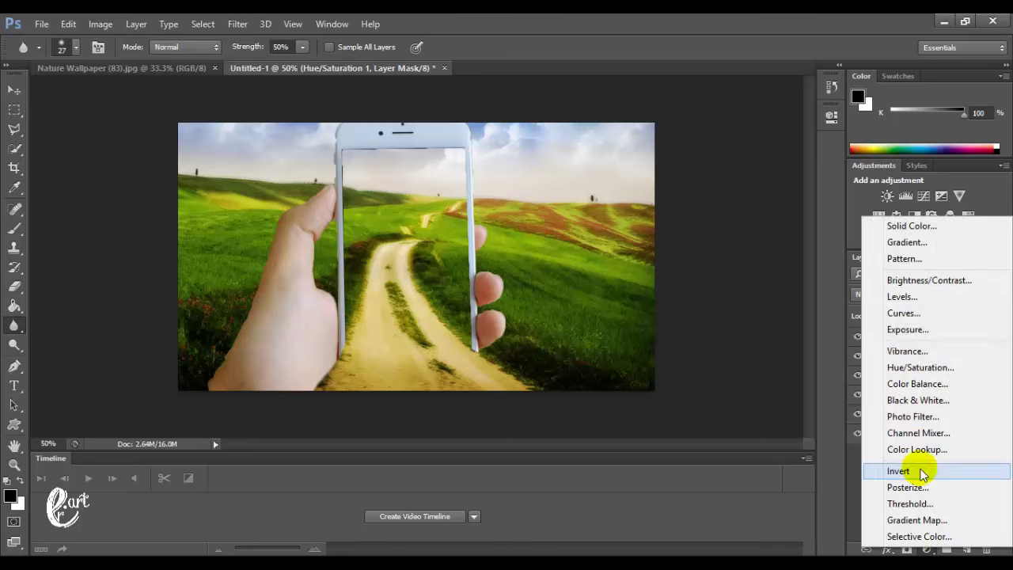
Add an Exposure adjustment layer with Exposure +0.50, Offset 0 and Gamma 0.94
left_click(918, 332)
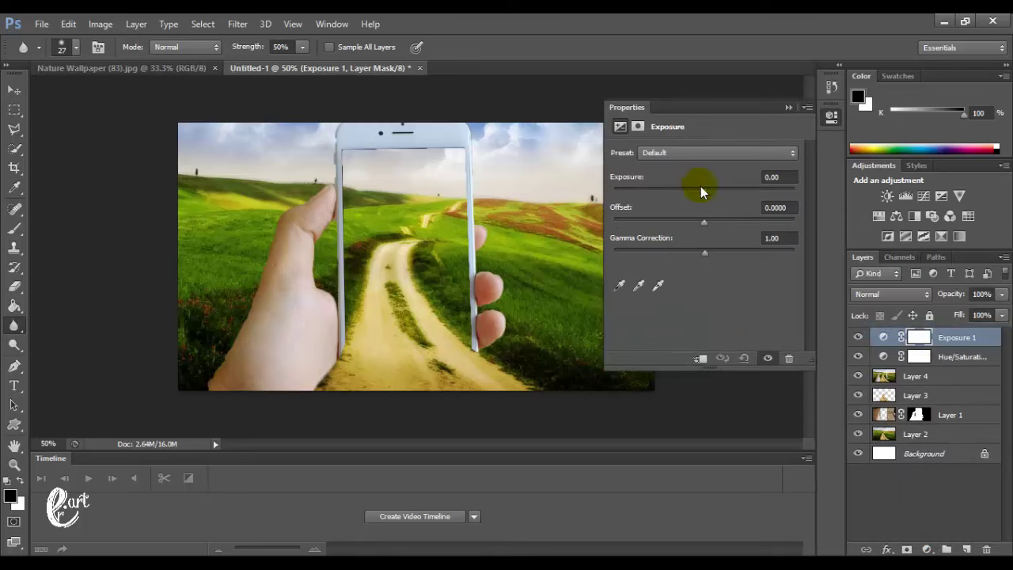
mouse_move(708, 192)
left_mouse_down()
mouse_move(726, 191)
mouse_move(699, 189)
mouse_move(719, 186)
mouse_move(711, 186)
left_mouse_up()
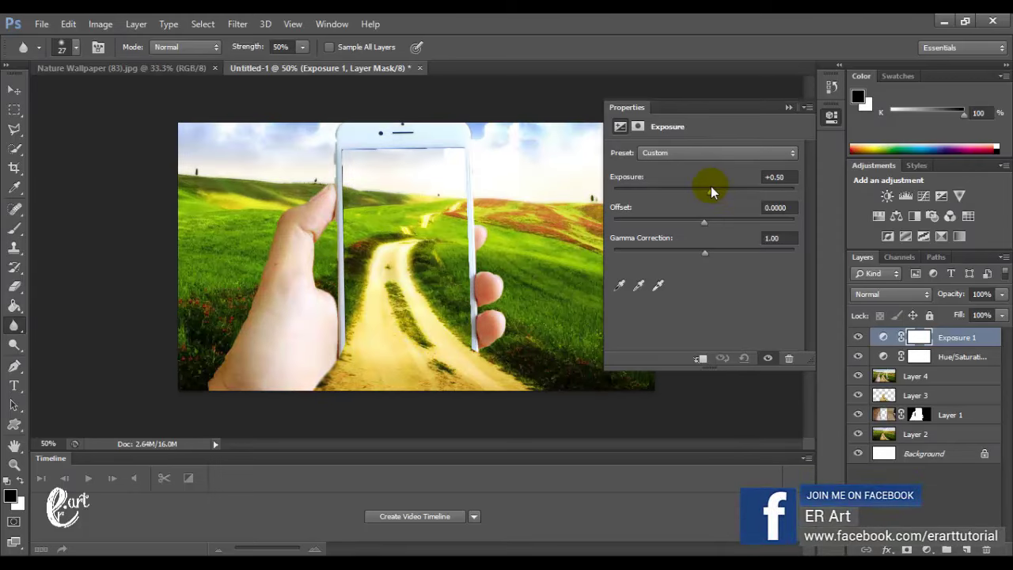
left_click_drag(707, 228, 710, 224)
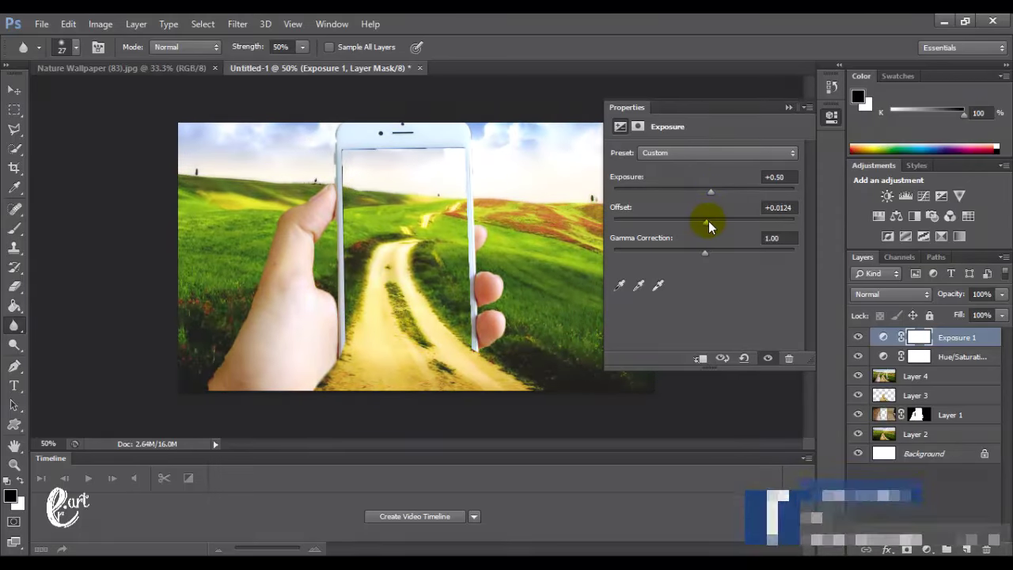
double_click(779, 207)
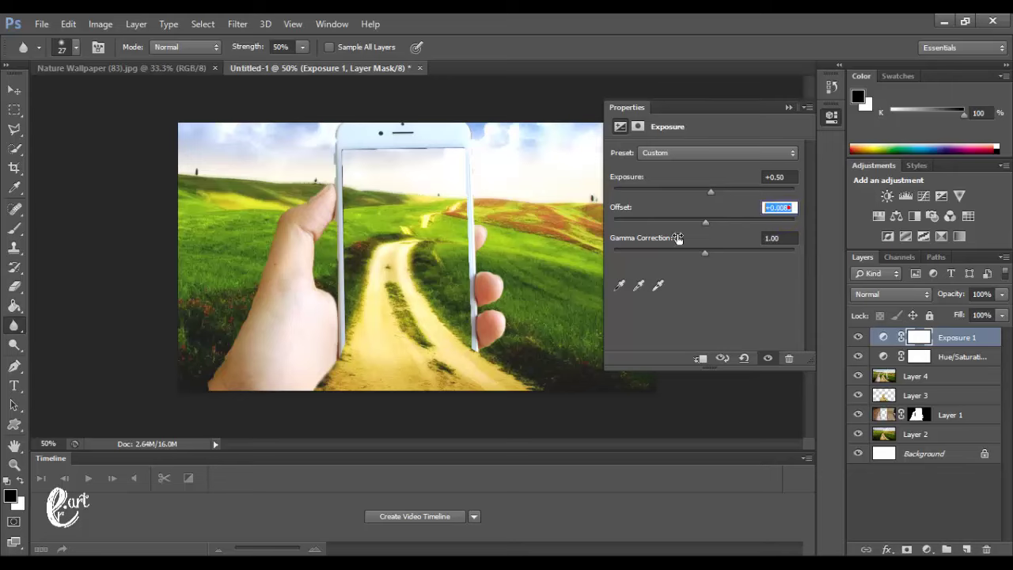
type("0")
mouse_move(704, 252)
left_mouse_down()
mouse_move(721, 253)
mouse_move(708, 253)
left_mouse_up()
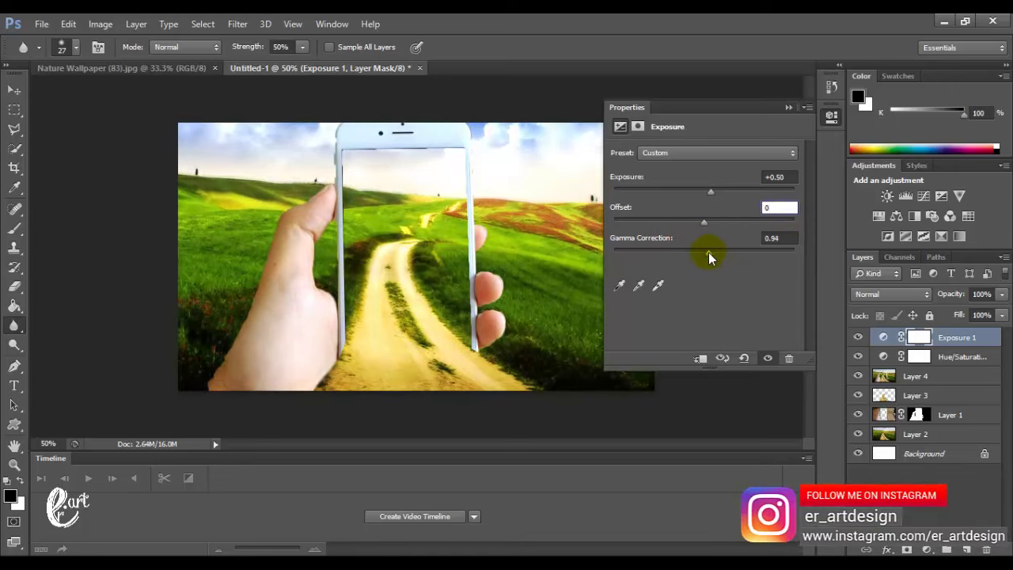
left_click(787, 106)
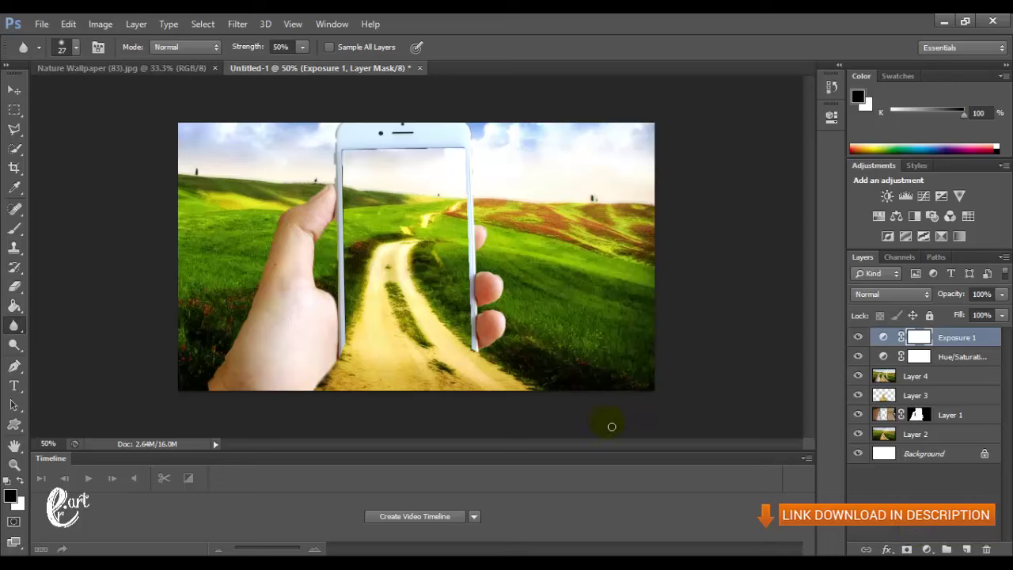
Add a Solid Color fill layer in grey #6c6c6c
left_click(927, 548)
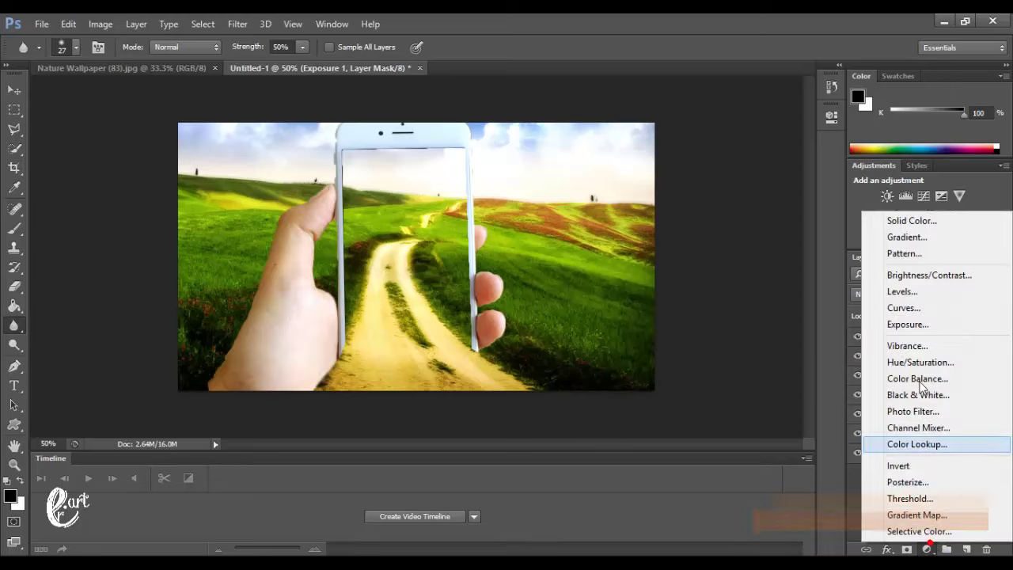
left_click(893, 219)
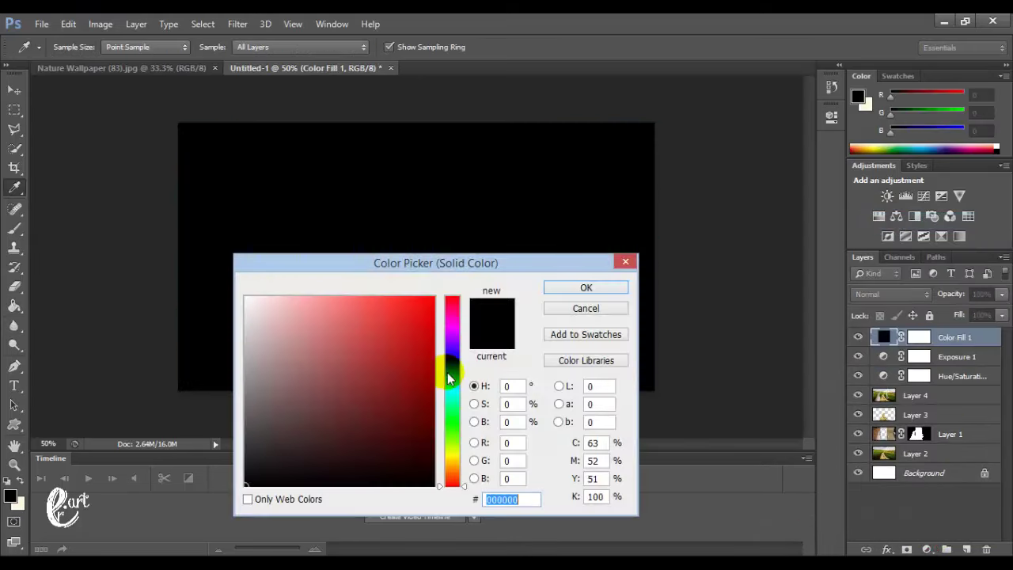
left_click_drag(304, 316, 216, 412)
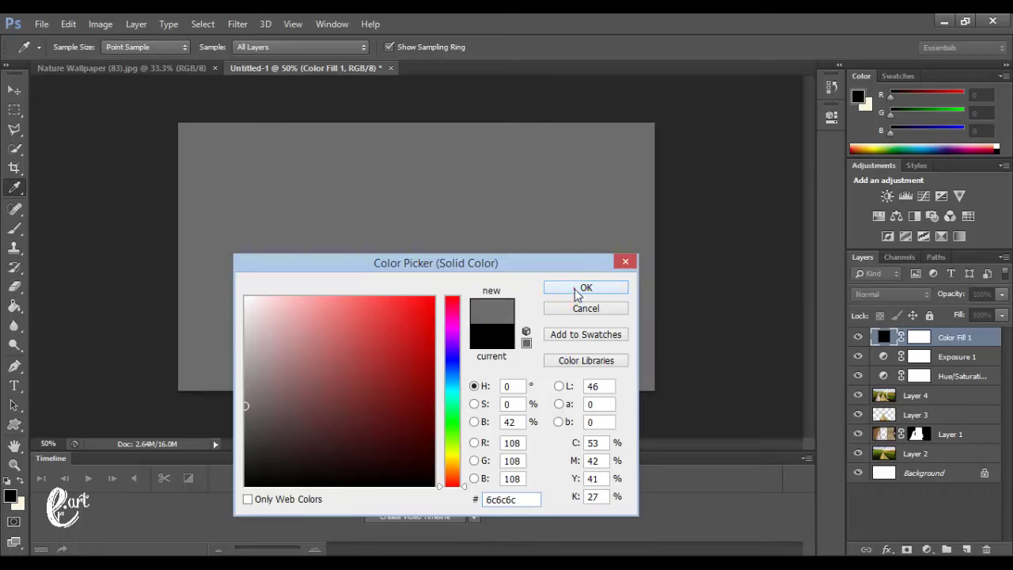
left_click(574, 288)
Set the grey fill layer to Screen blending at about 14% opacity
left_click(871, 292)
left_click(862, 139)
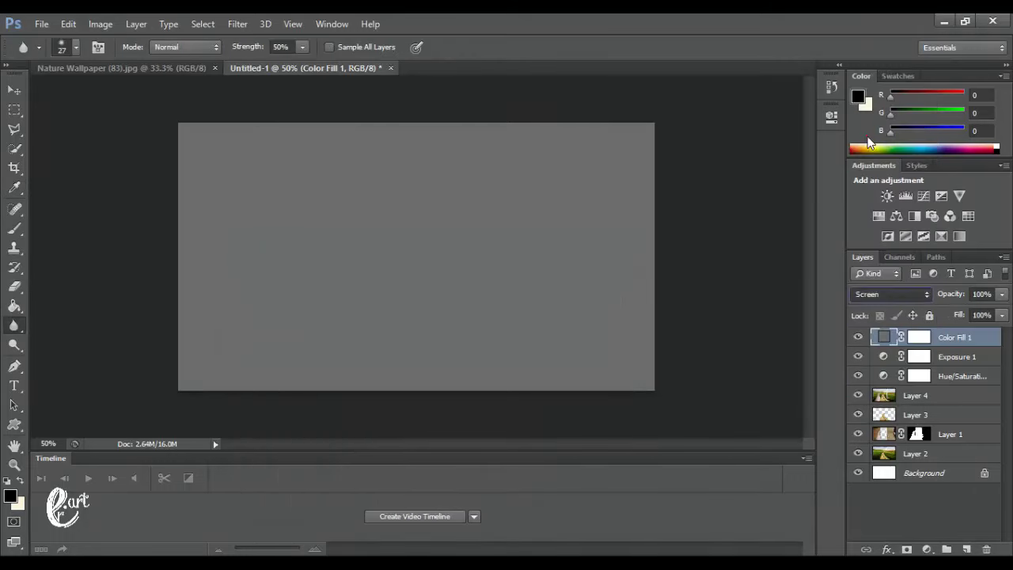
left_click(1002, 294)
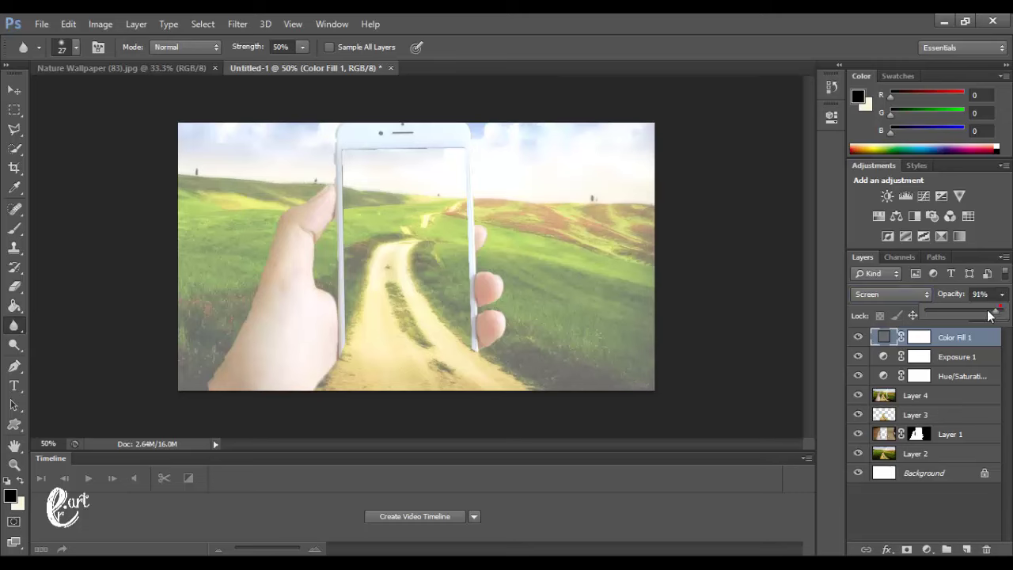
mouse_move(988, 314)
left_mouse_down()
mouse_move(927, 314)
mouse_move(936, 313)
left_mouse_up()
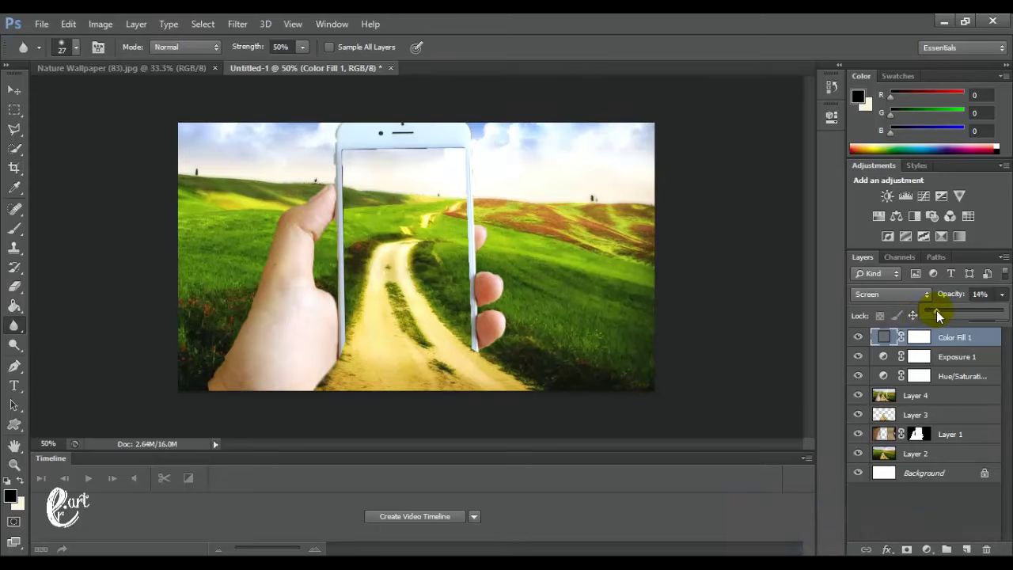